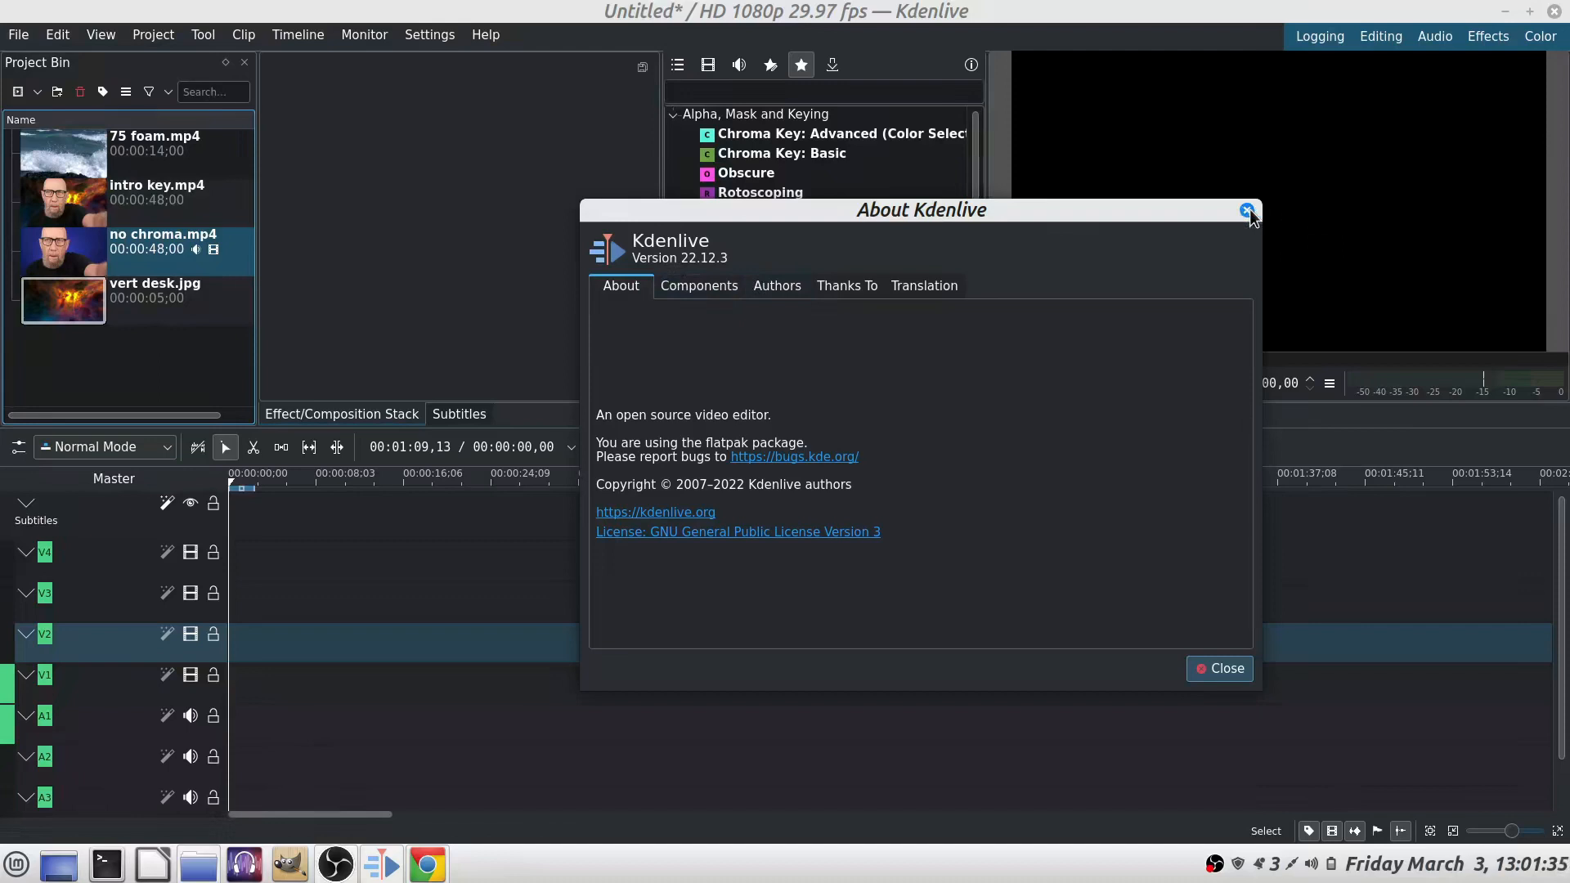
# - Close the About dialog and place no chroma.mp4 on the timeline's V1 and A1 tracks
pyautogui.click(1247, 211)
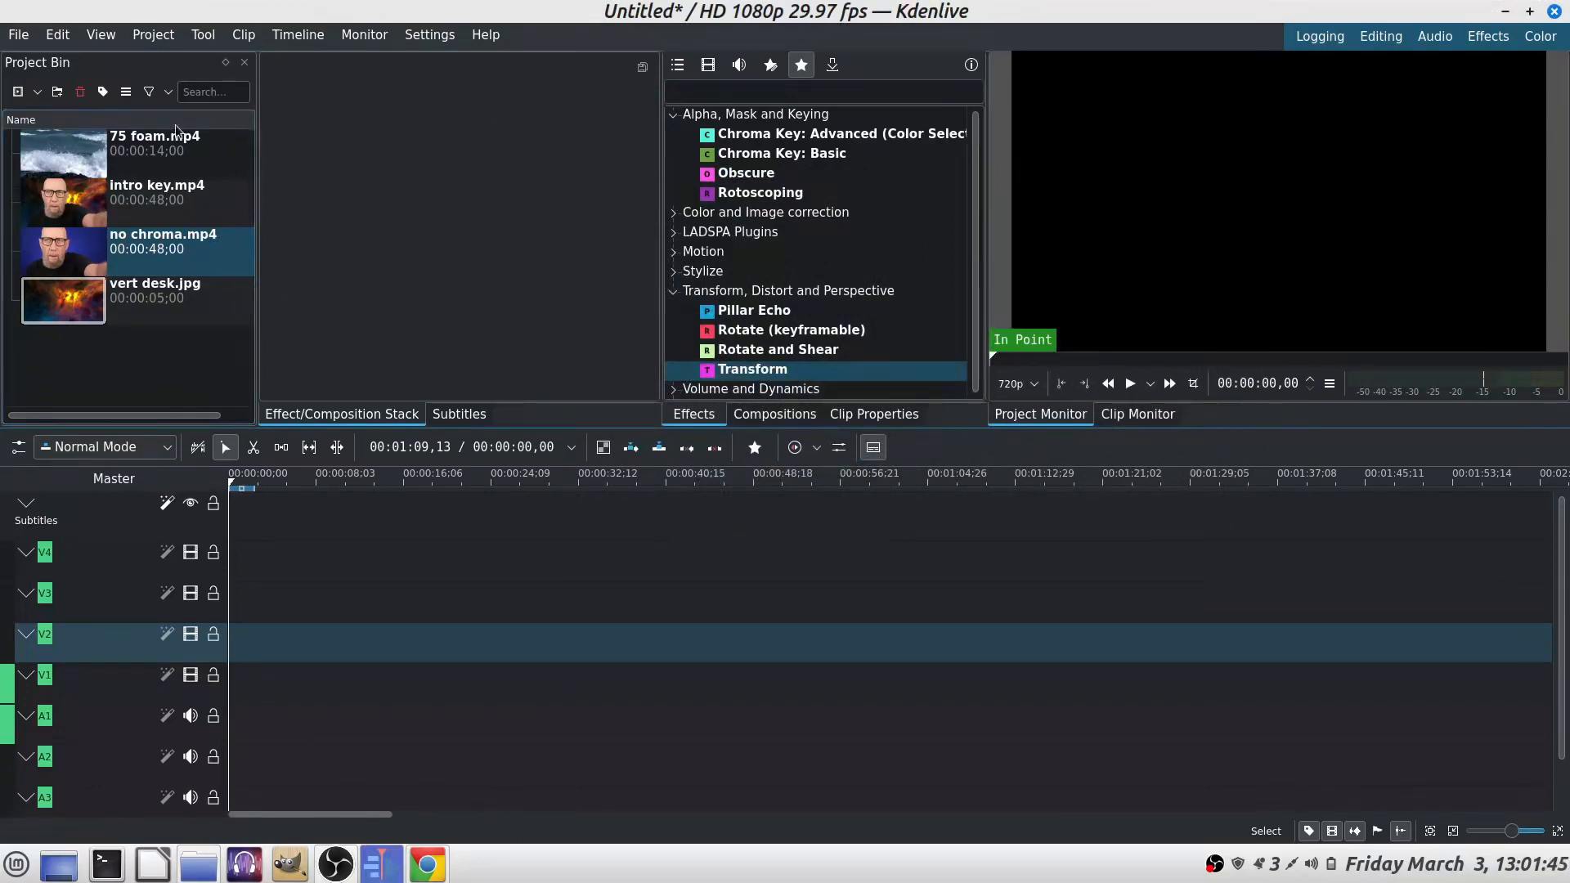
pyautogui.moveTo(95, 242); pyautogui.dragTo(405, 603)
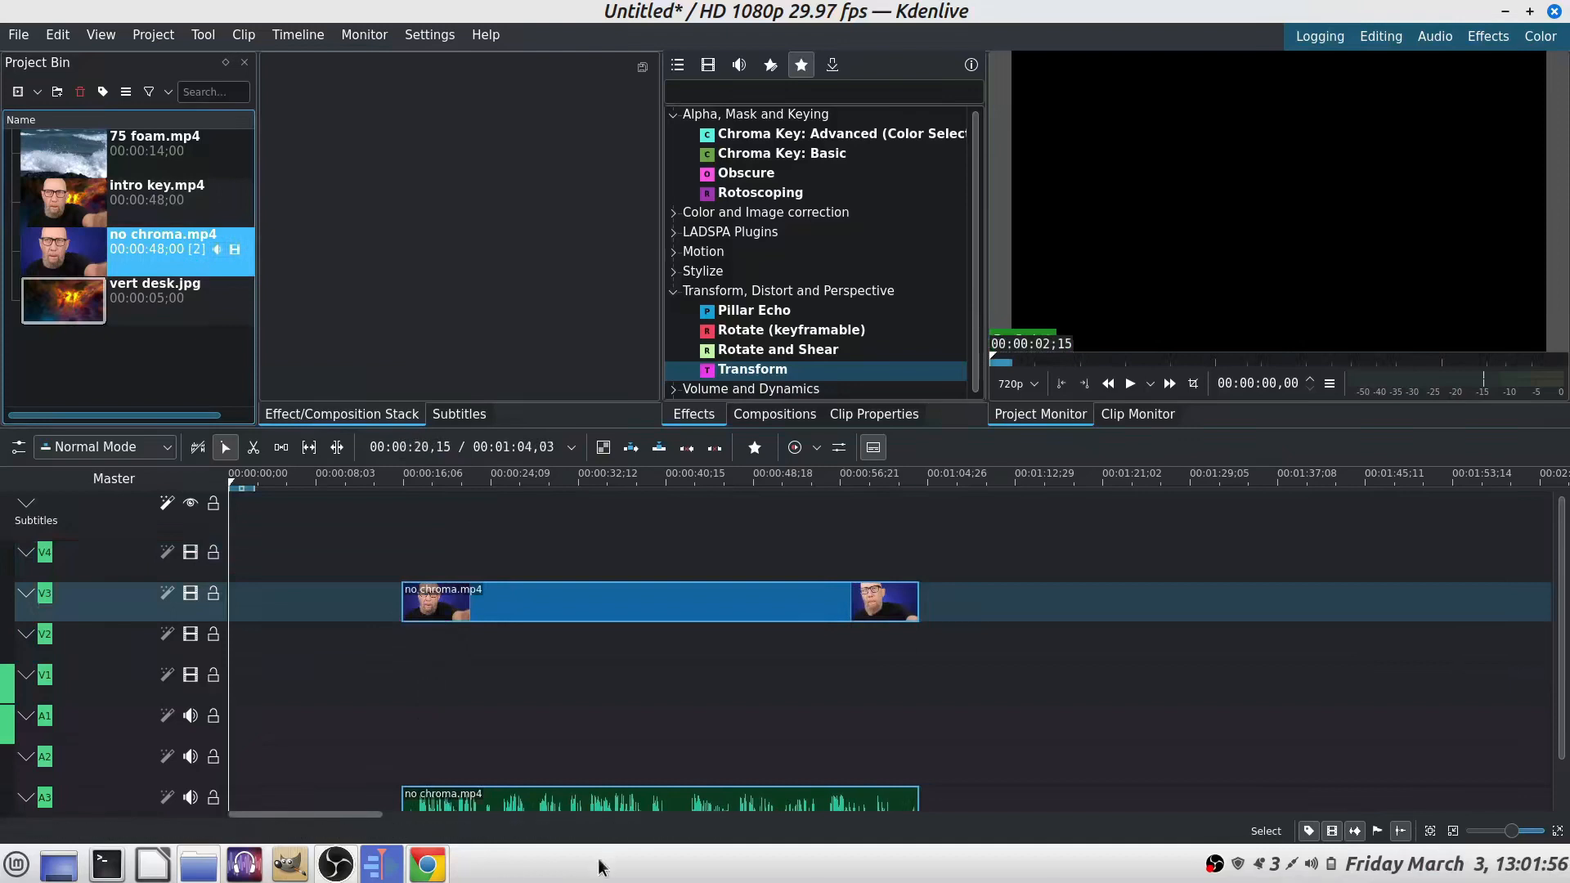
pyautogui.moveTo(627, 802); pyautogui.dragTo(593, 663)
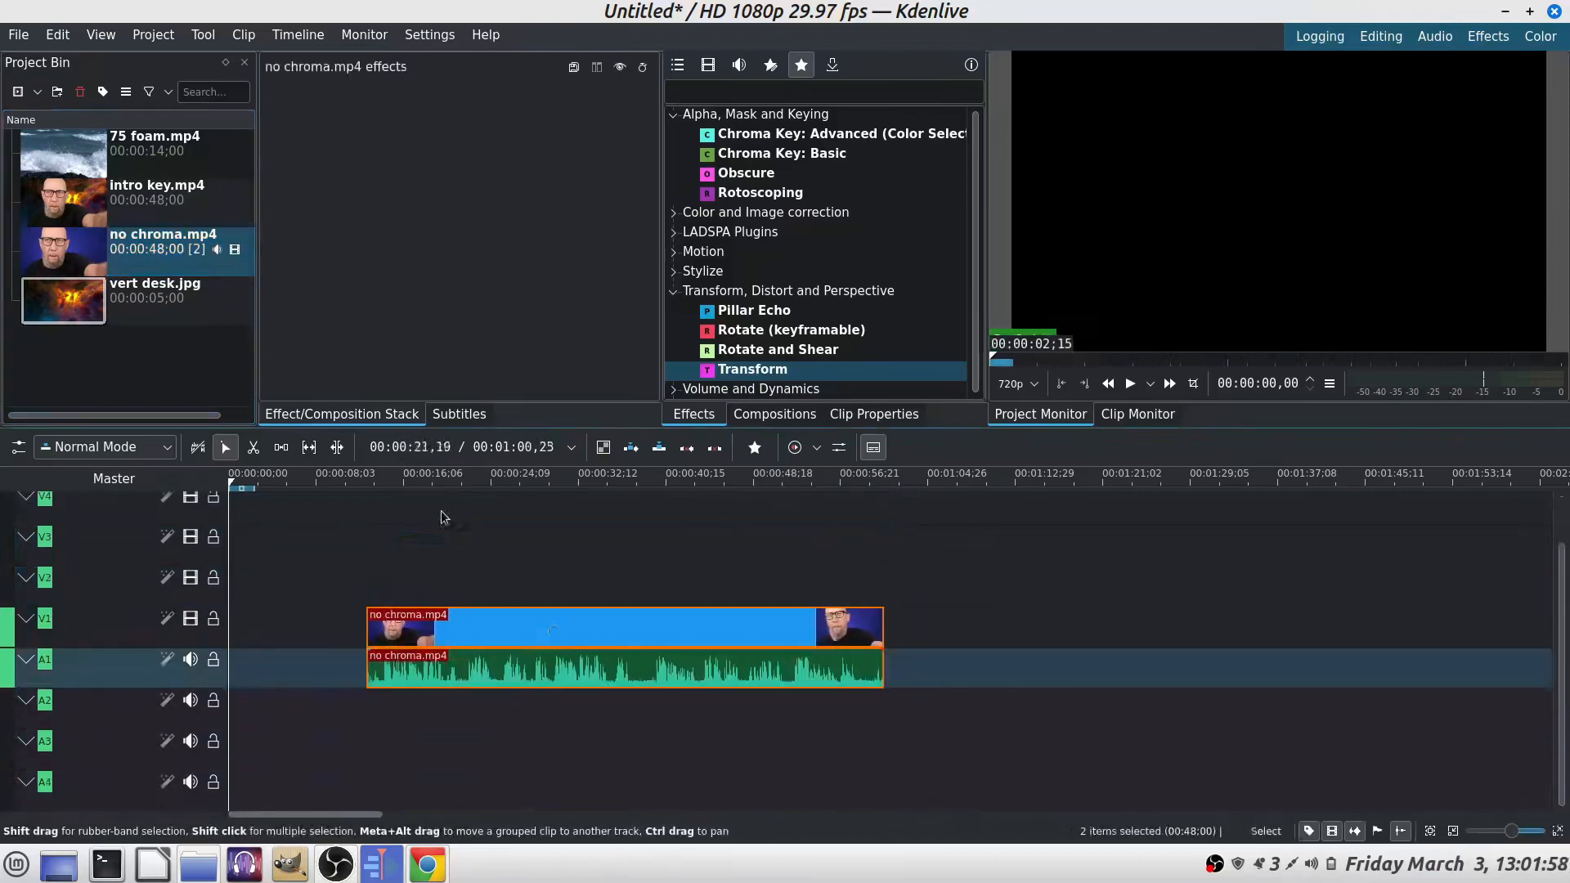
# - Ungroup the no chroma.mp4 clip's video and audio and delete its audio from track A1
pyautogui.click(538, 626)
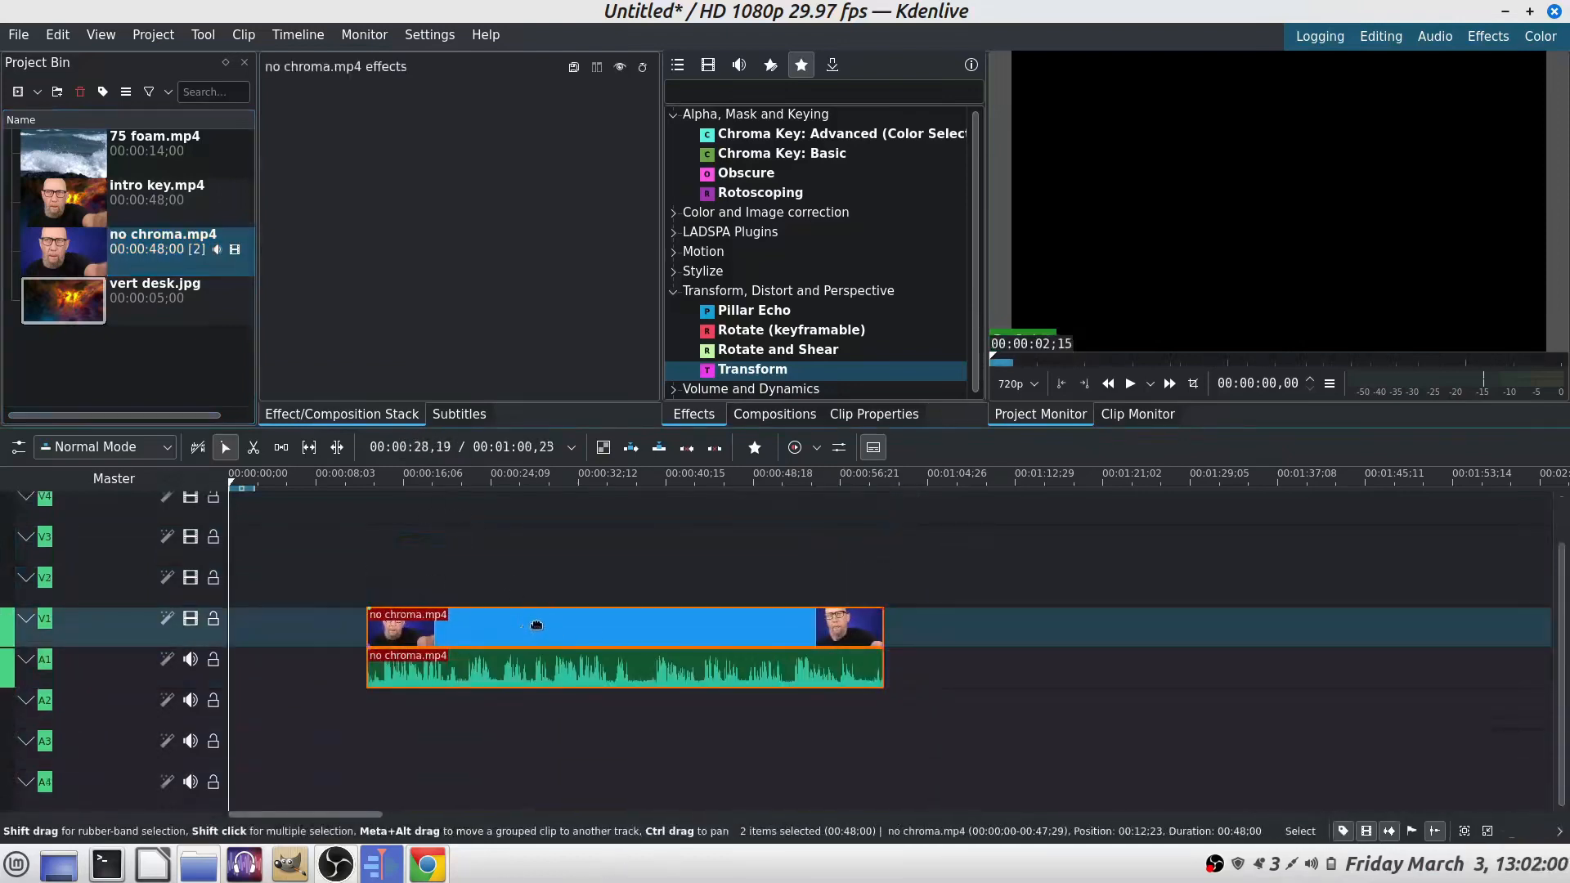
pyautogui.click(303, 32)
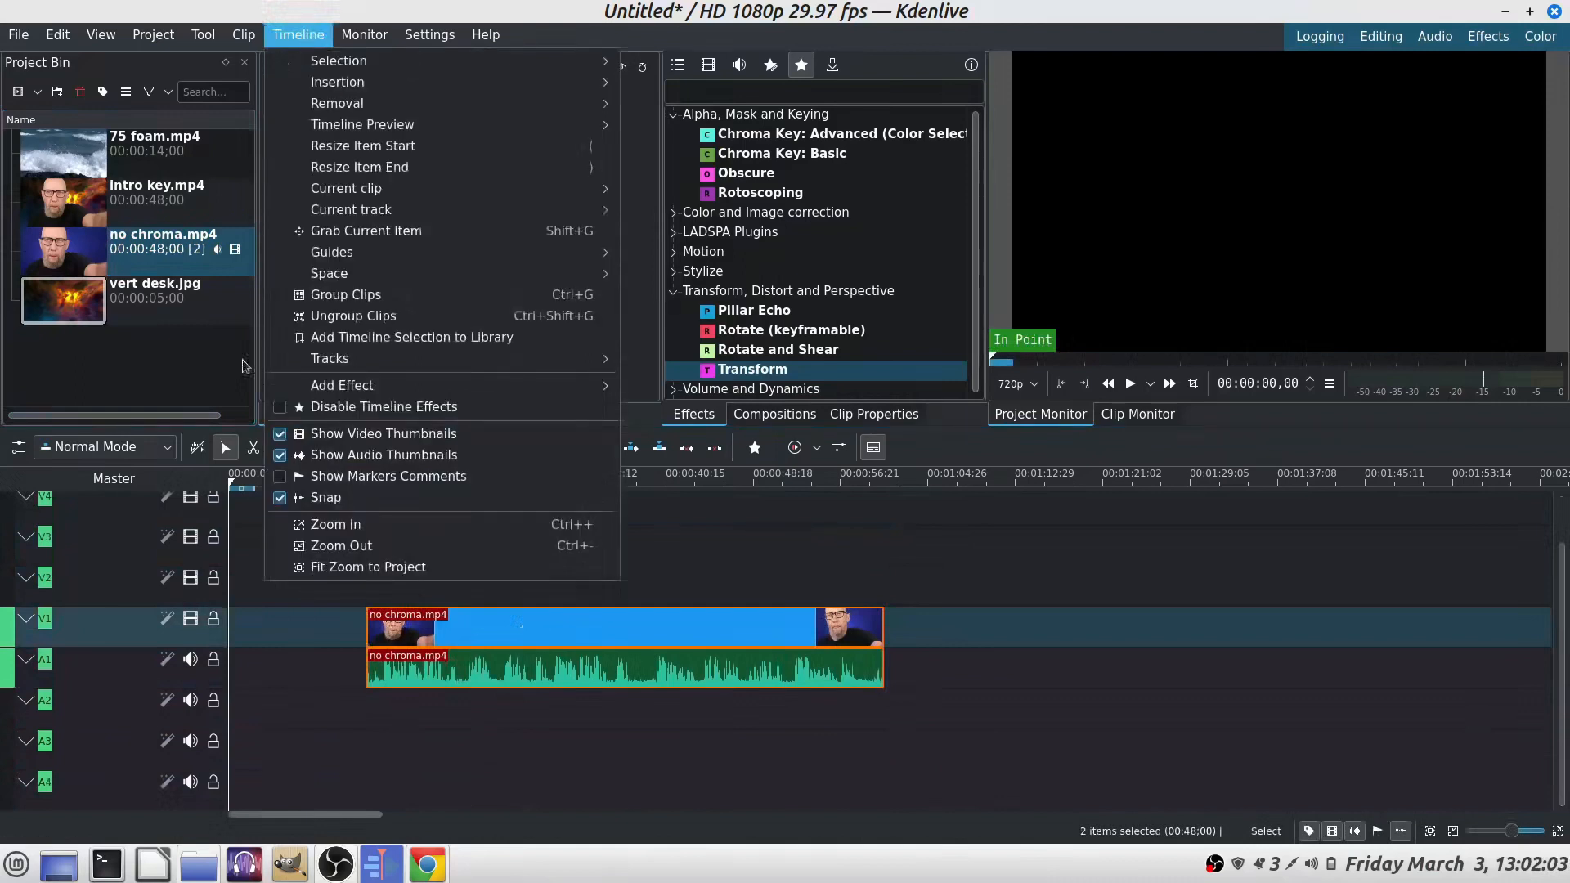
pyautogui.click(400, 317)
pyautogui.click(632, 672)
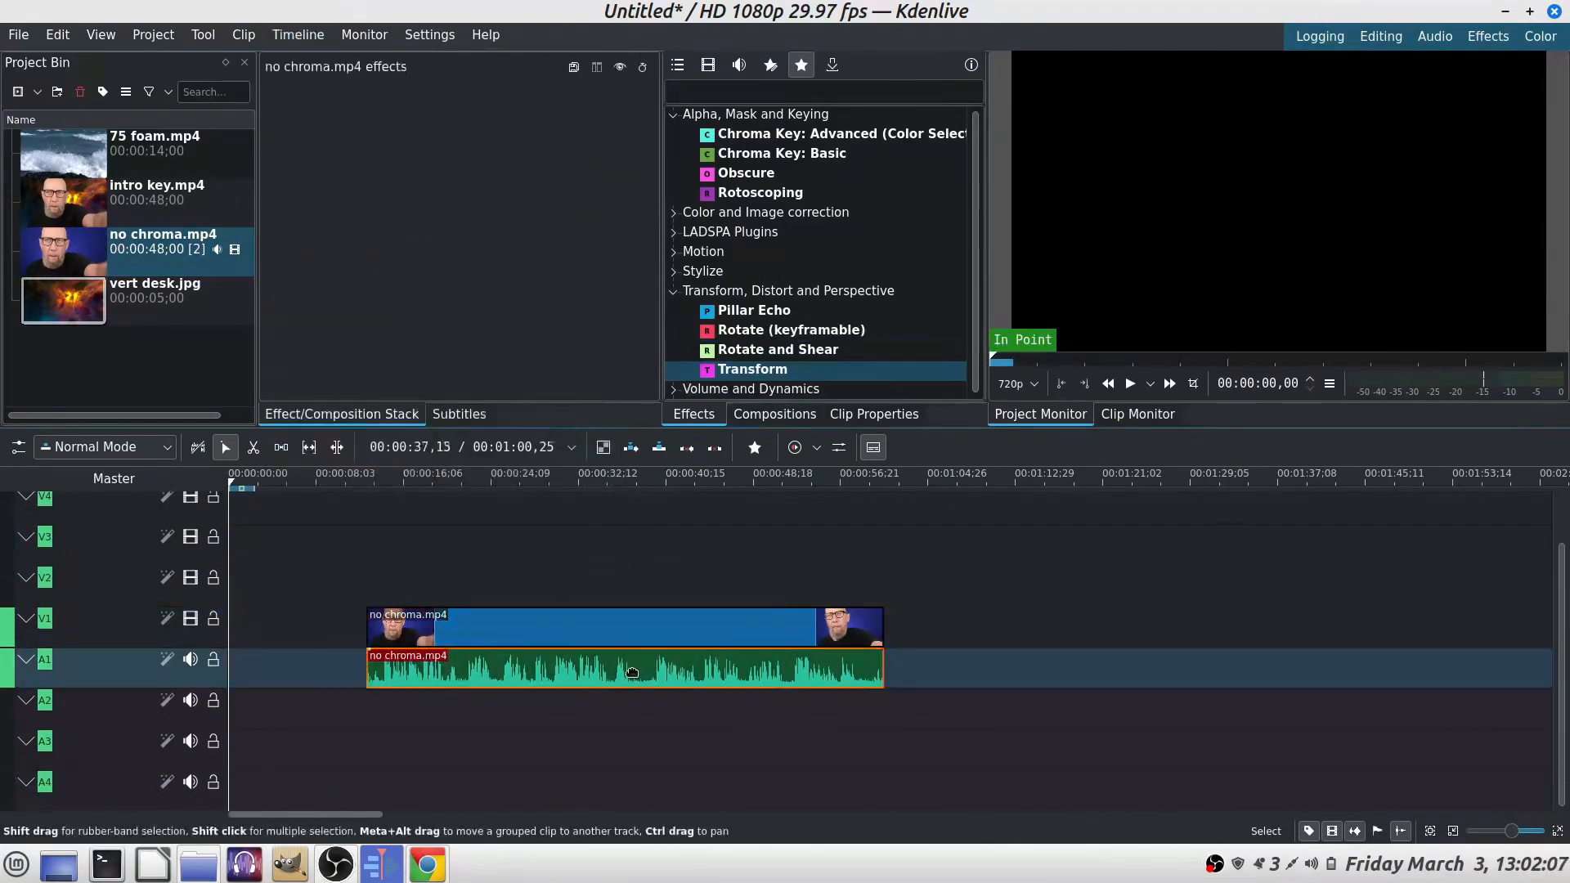
pyautogui.rightClick(632, 673)
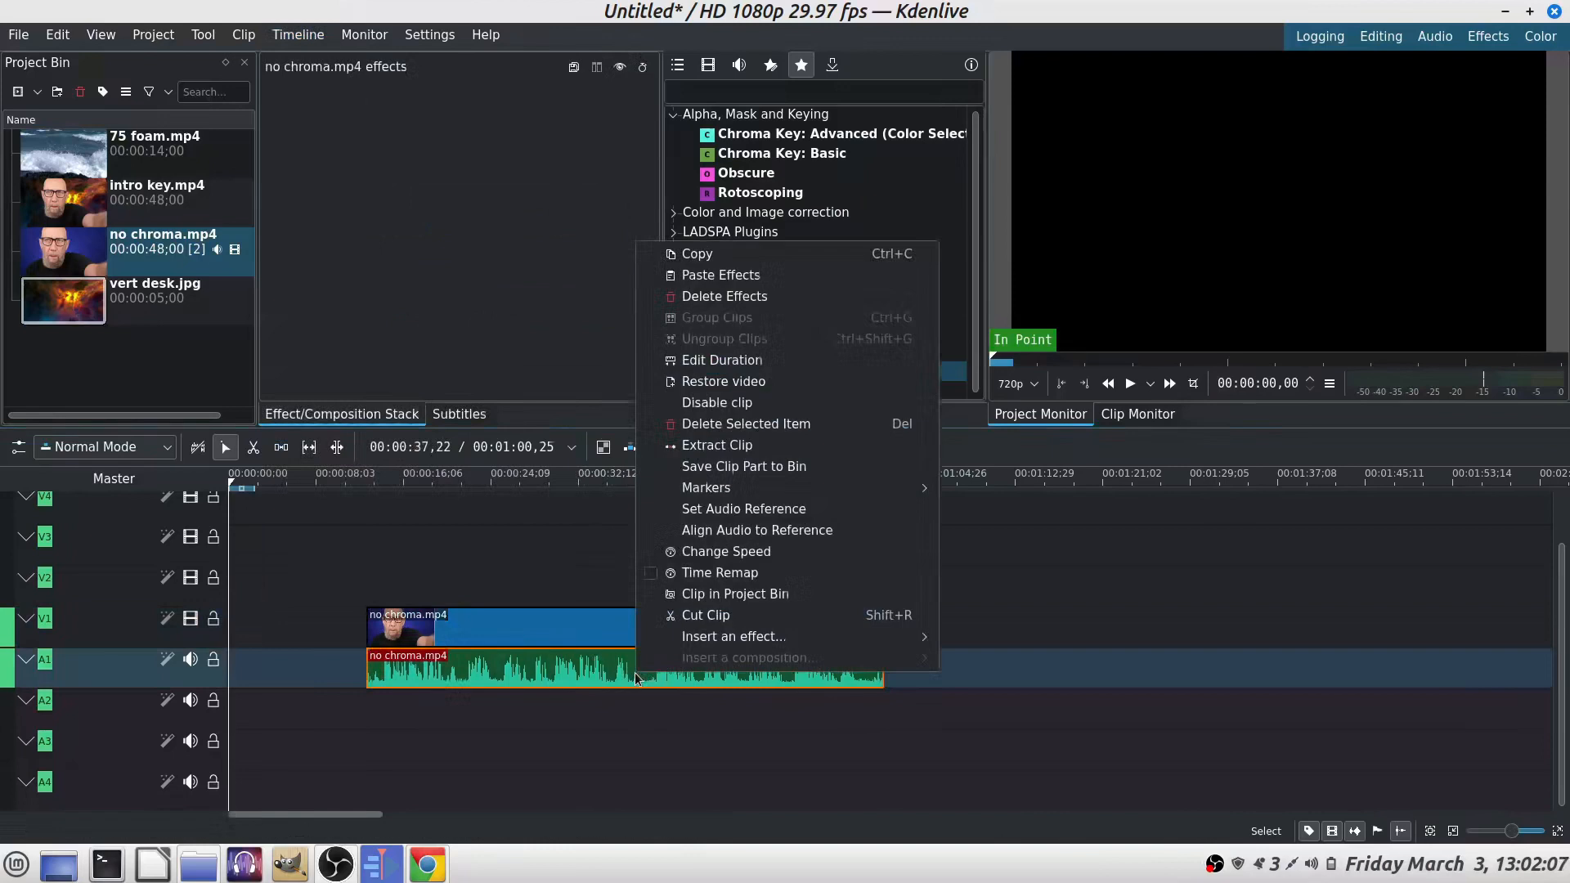
pyautogui.click(760, 423)
# - Move the no chroma.mp4 video clip to the start of track V2 and apply the Chroma Key: Basic effect to it
pyautogui.click(478, 625)
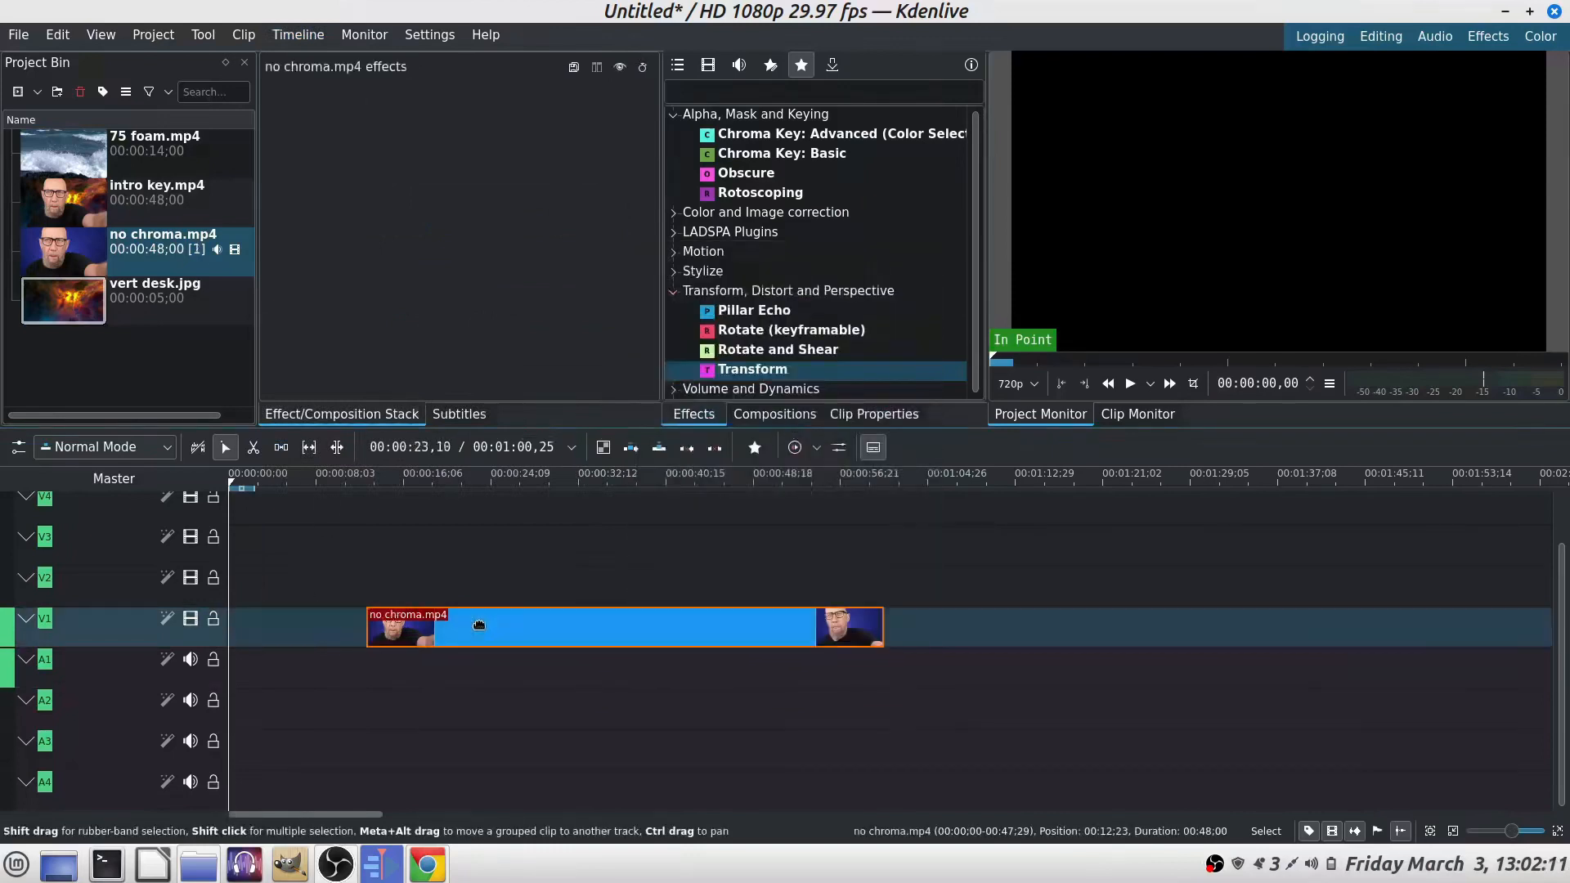
pyautogui.moveTo(478, 626); pyautogui.dragTo(356, 602)
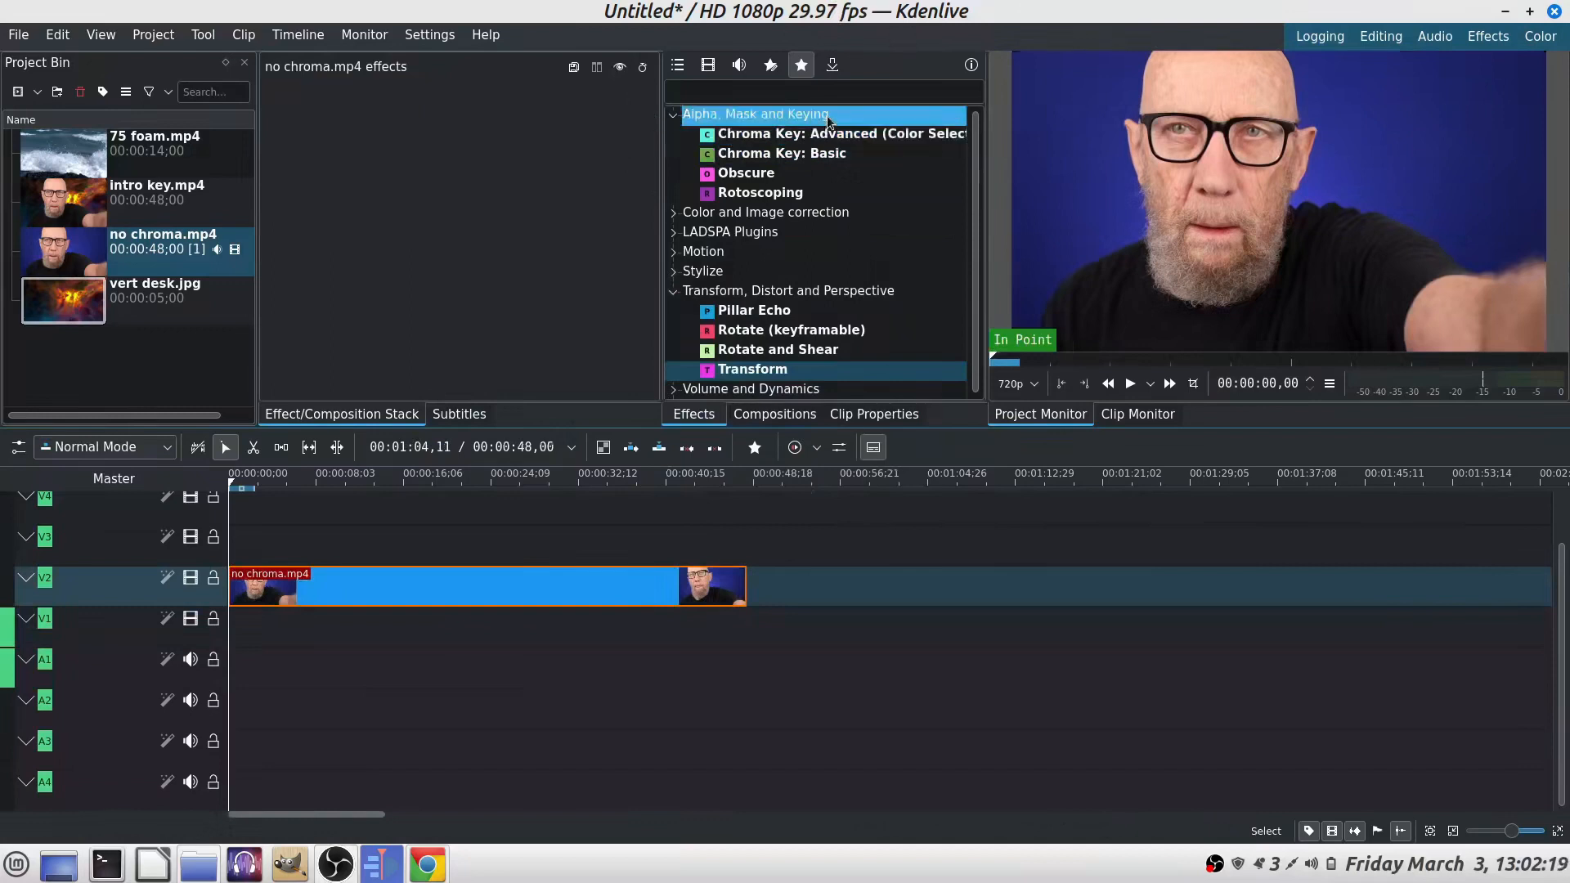
pyautogui.click(798, 158)
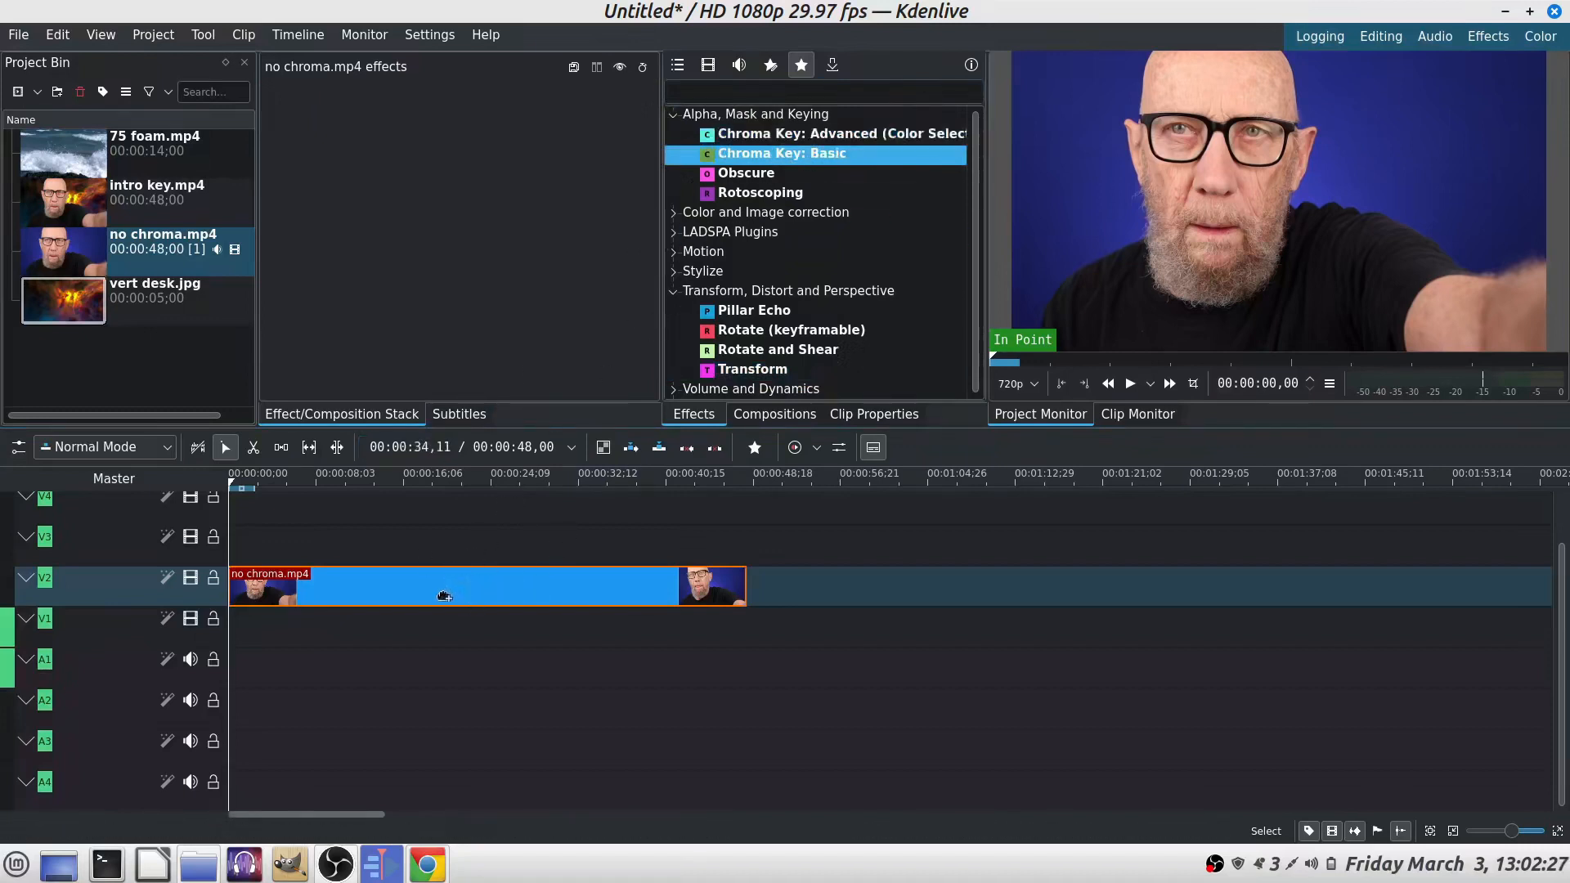
pyautogui.moveTo(465, 587); pyautogui.dragTo(463, 590)
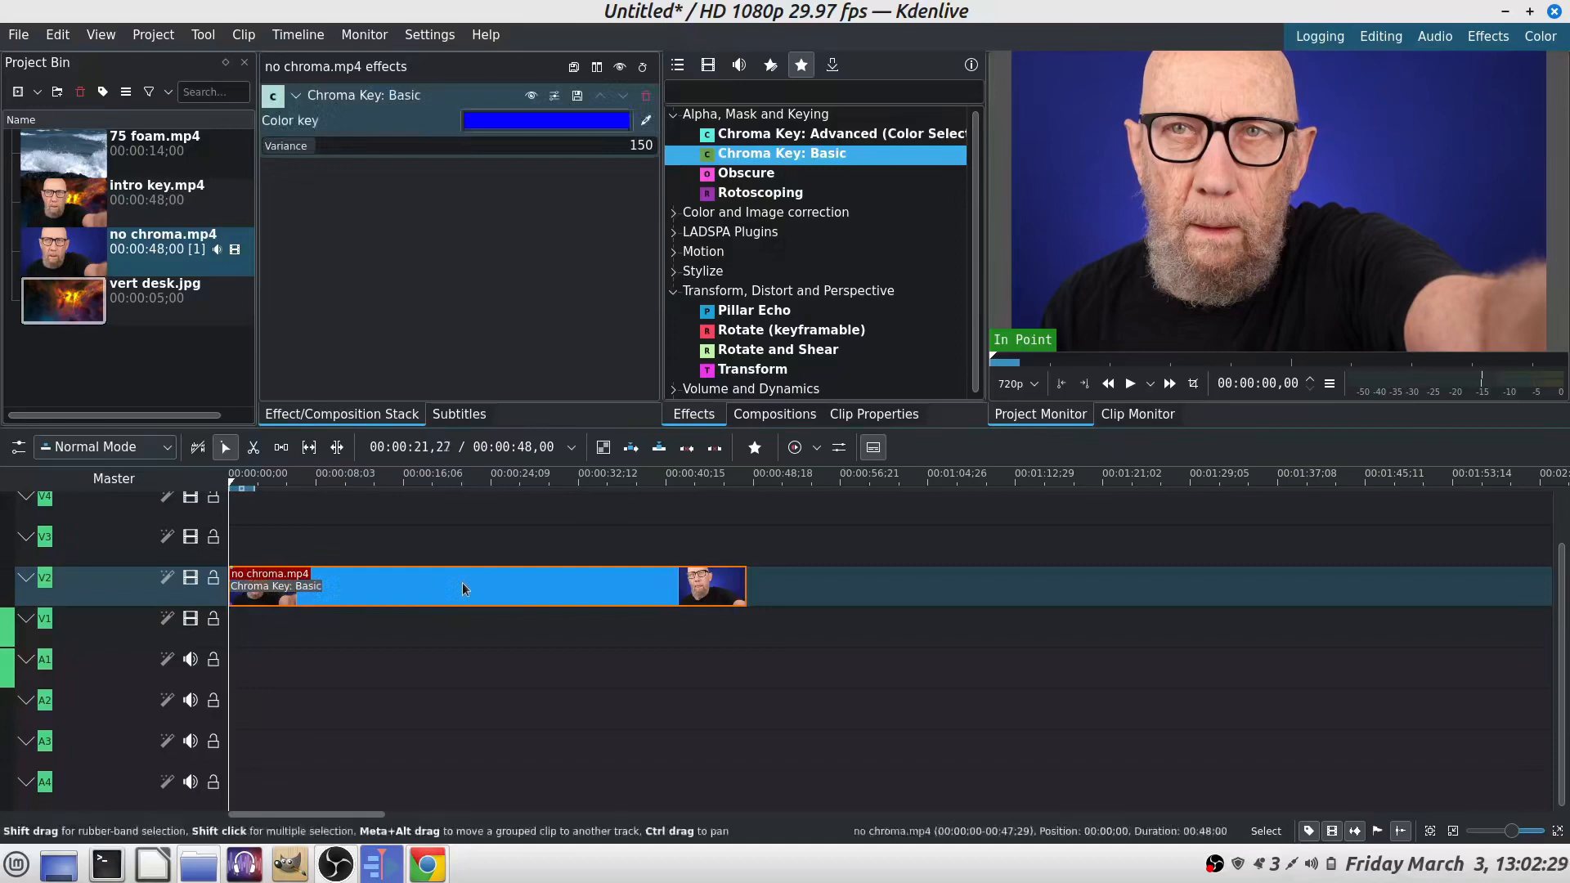
# - Set the chroma key color by sampling the blue background behind the man in the project preview
pyautogui.click(646, 123)
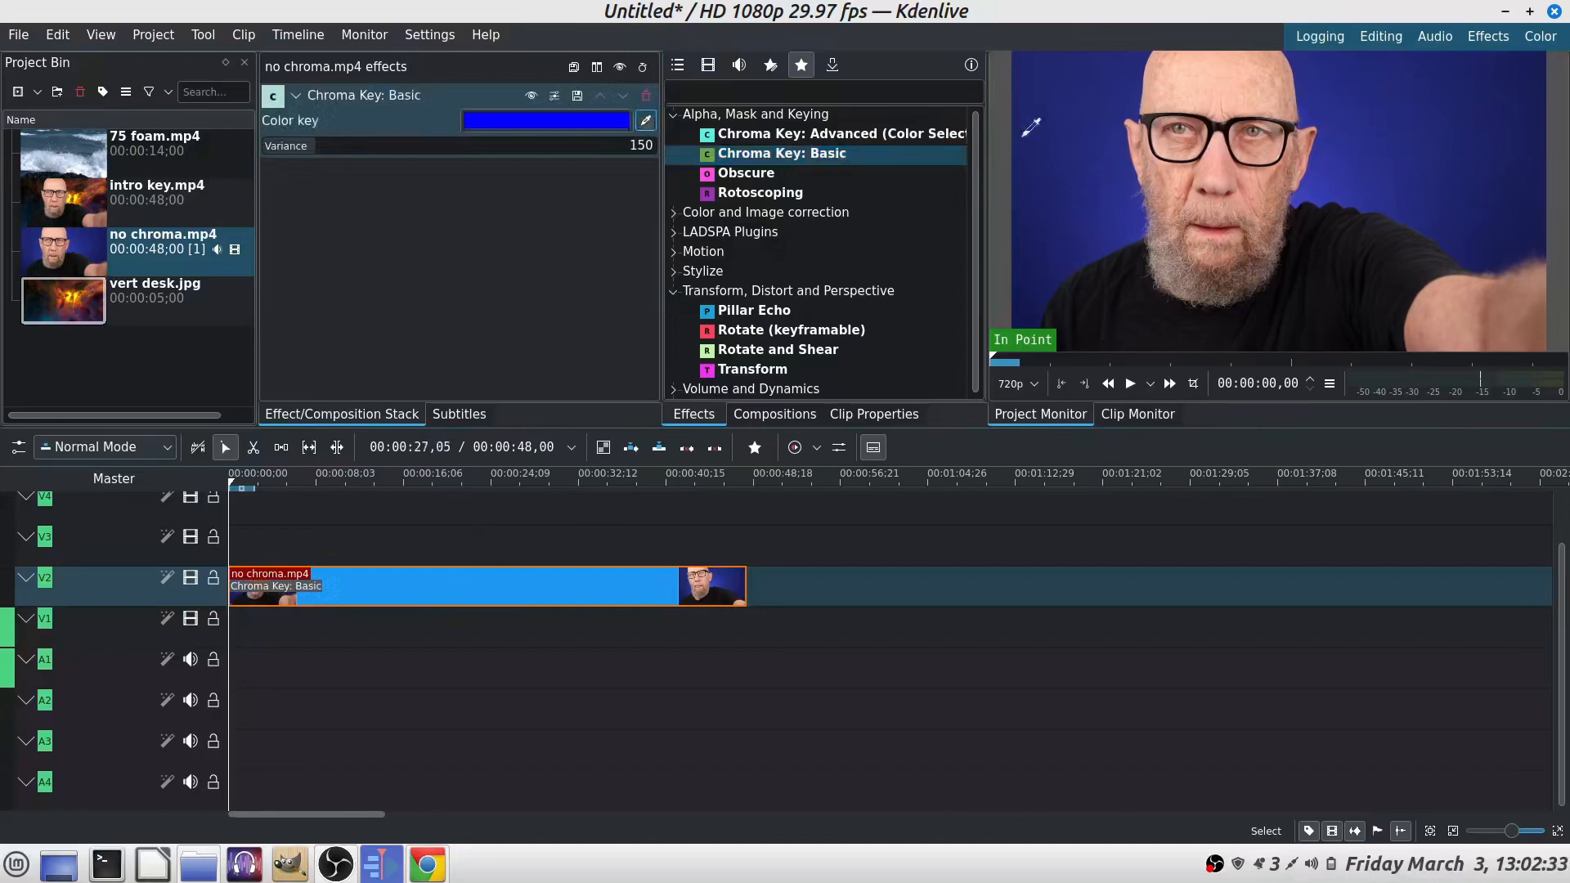
pyautogui.click(1079, 106)
pyautogui.moveTo(1560, 158)
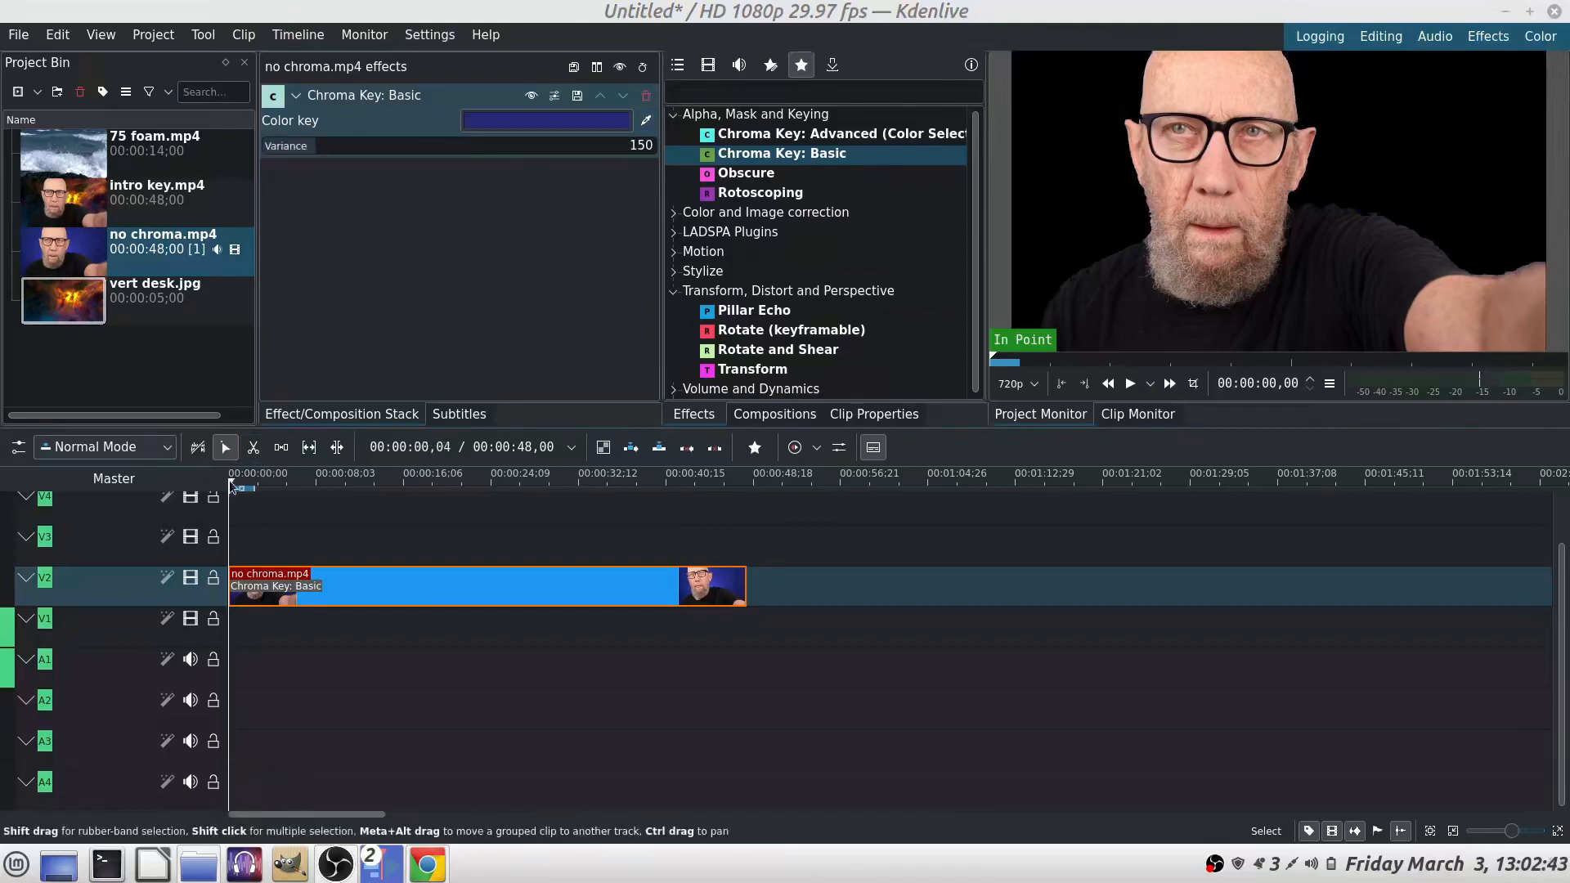
# - Switch to the file manager and add yellow wdd.JPG from the Pictures/backgrounds folder to the project bin
pyautogui.click(199, 865)
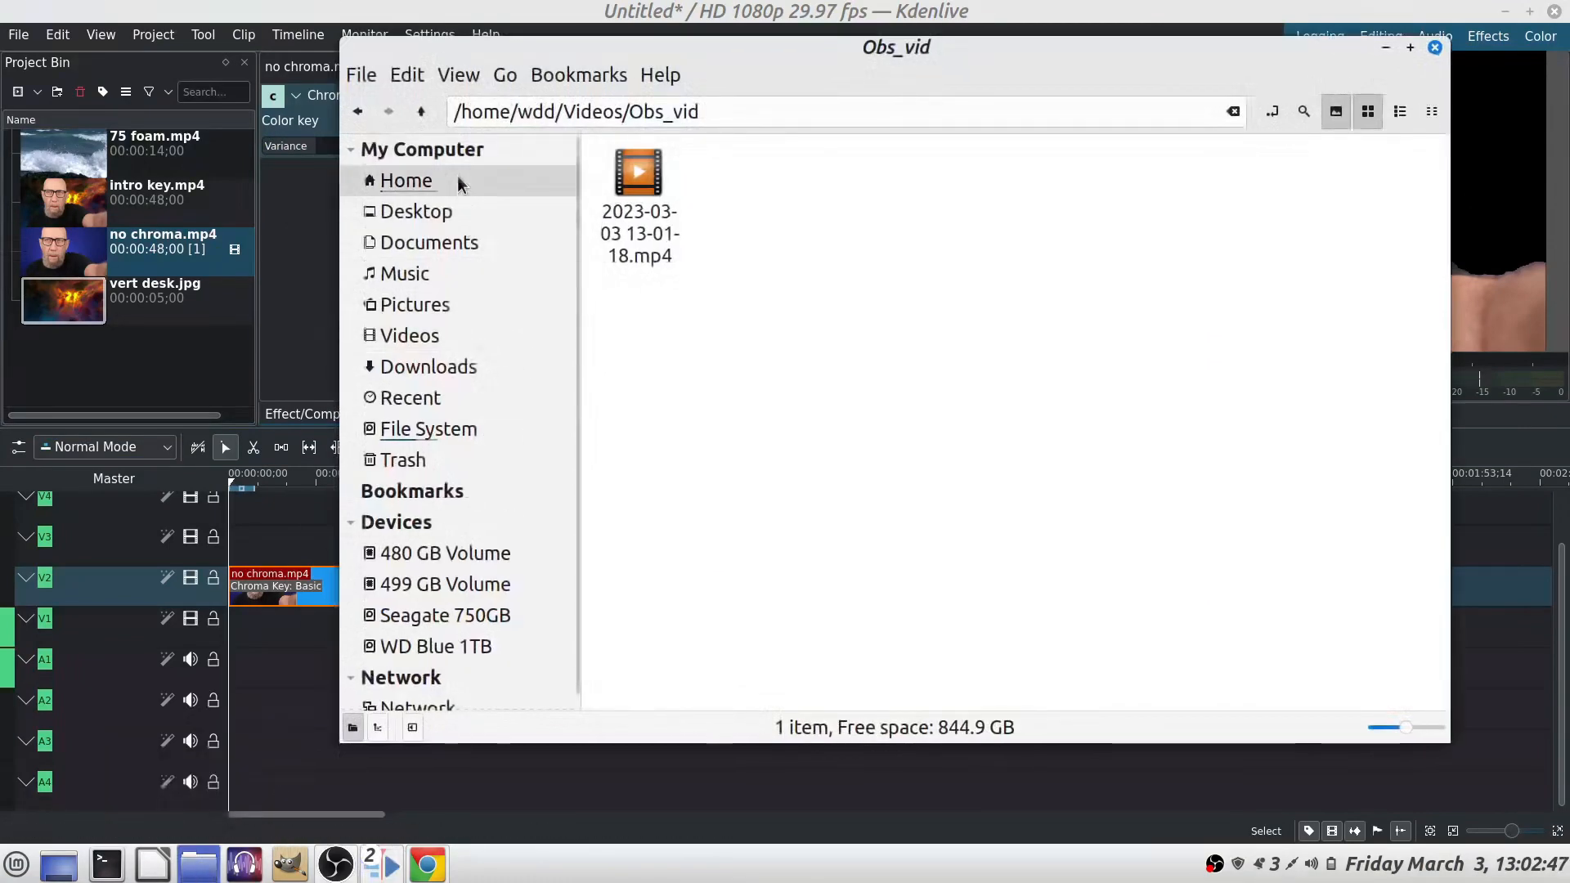
pyautogui.click(436, 305)
pyautogui.doubleClick(692, 286)
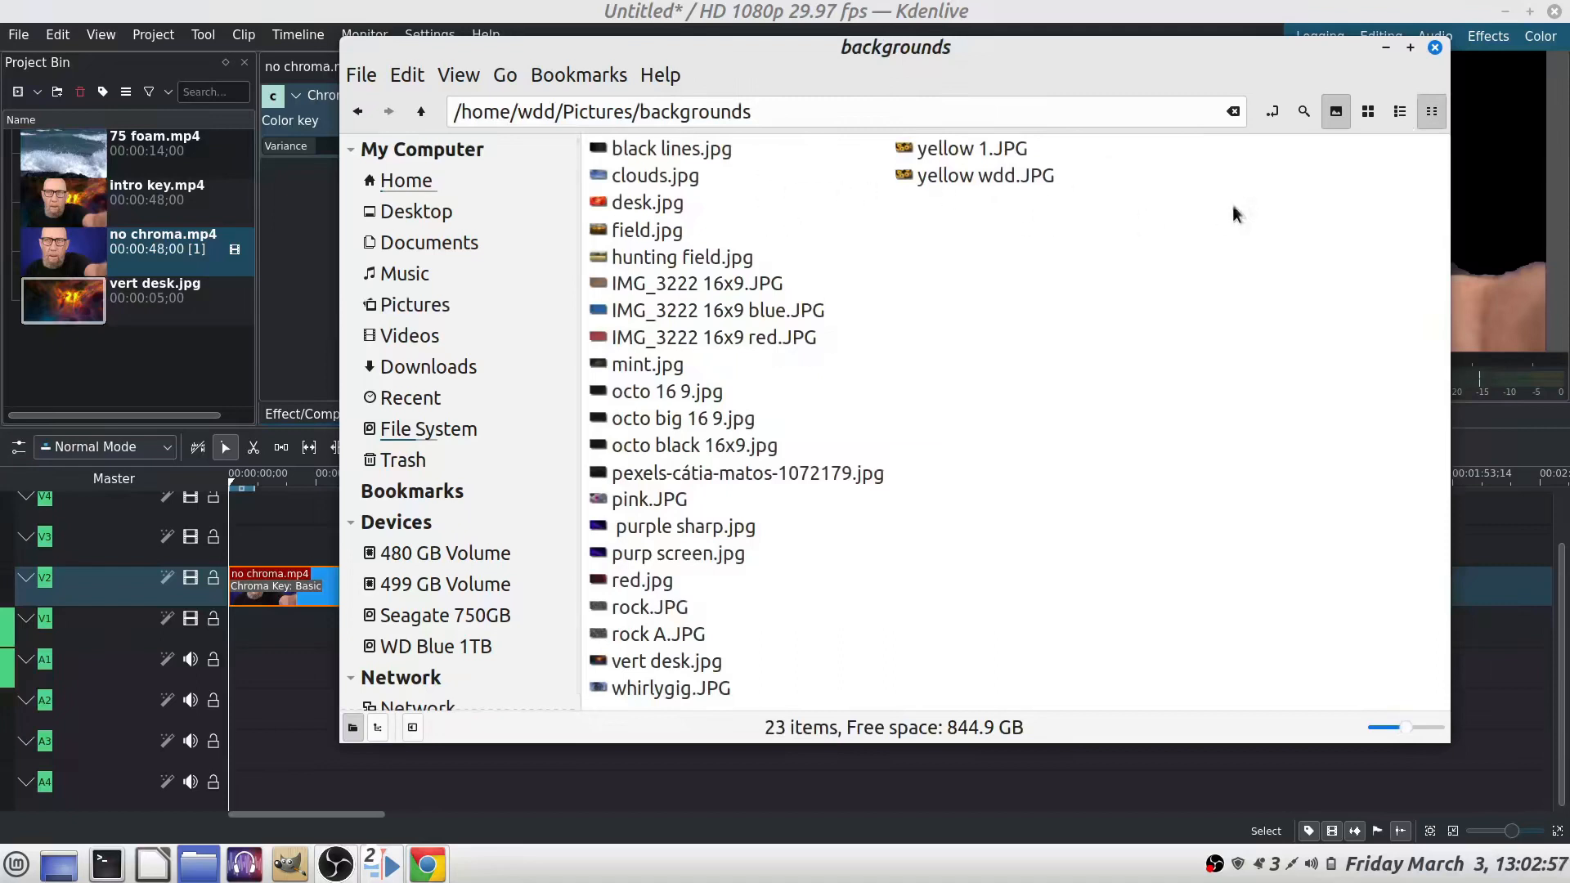
pyautogui.moveTo(963, 170); pyautogui.dragTo(111, 364)
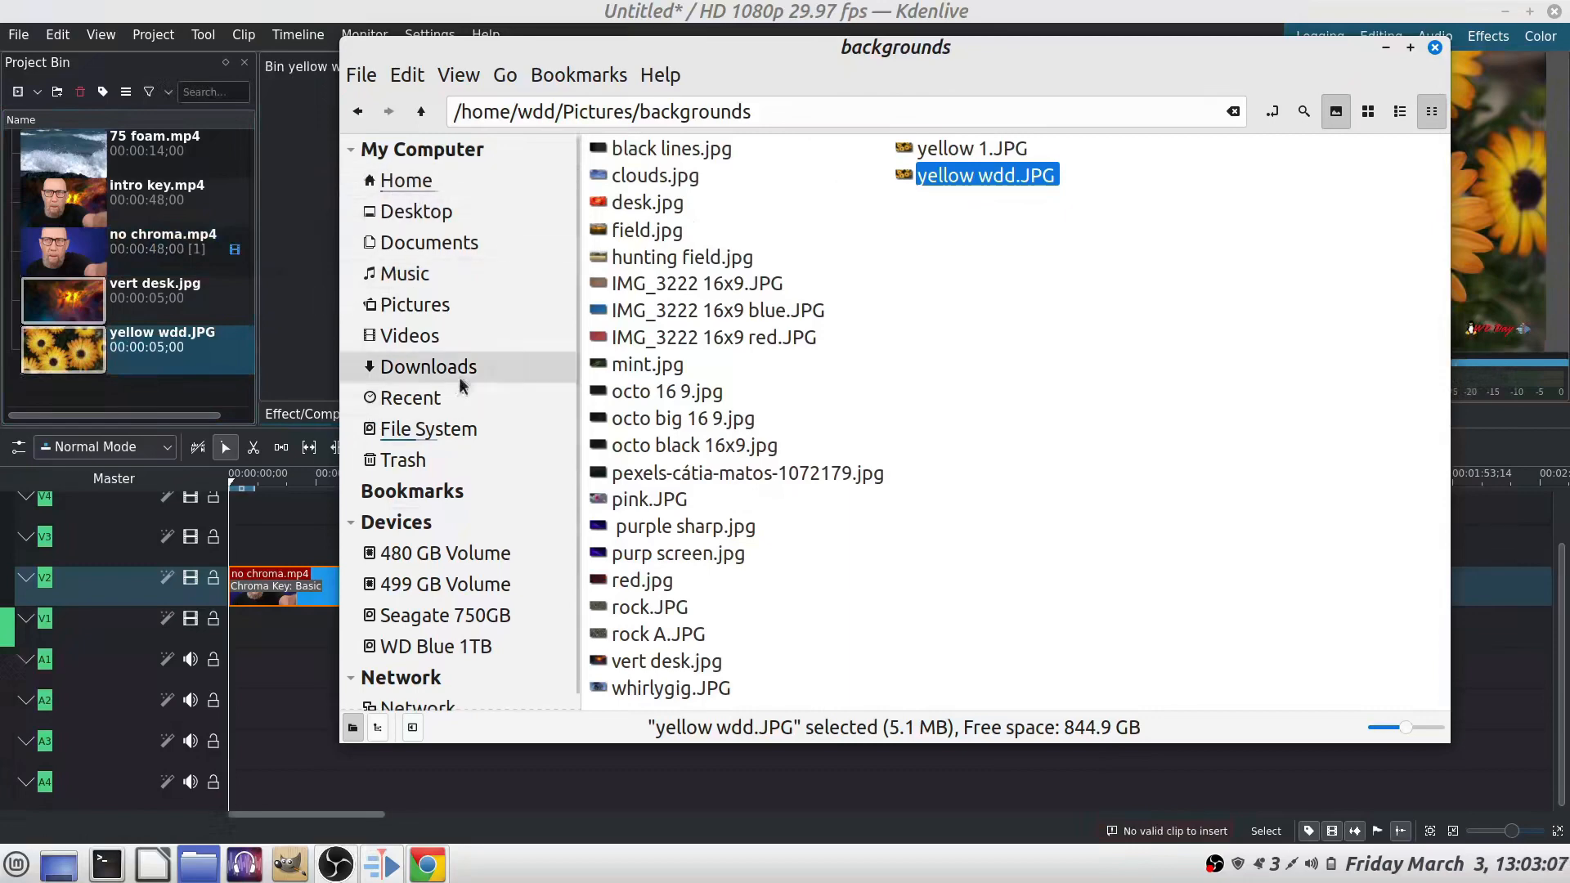
# - Add fog.mp4 and sea-49053.mp4 from the Videos/Free Video folder to the project bin, and return to Kdenlive
pyautogui.click(450, 337)
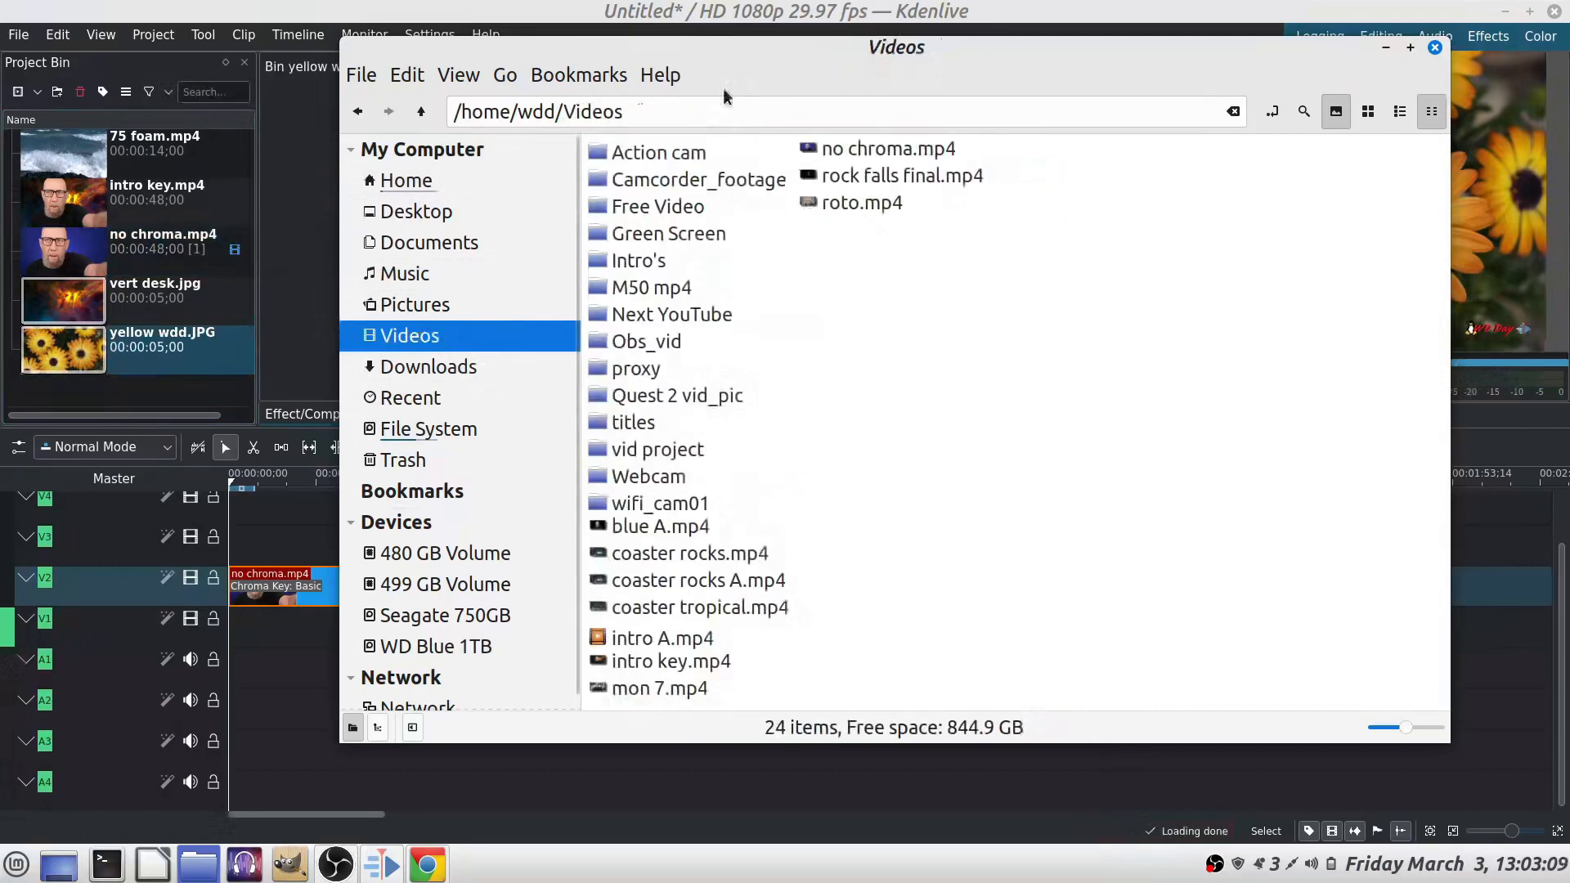
pyautogui.doubleClick(779, 181)
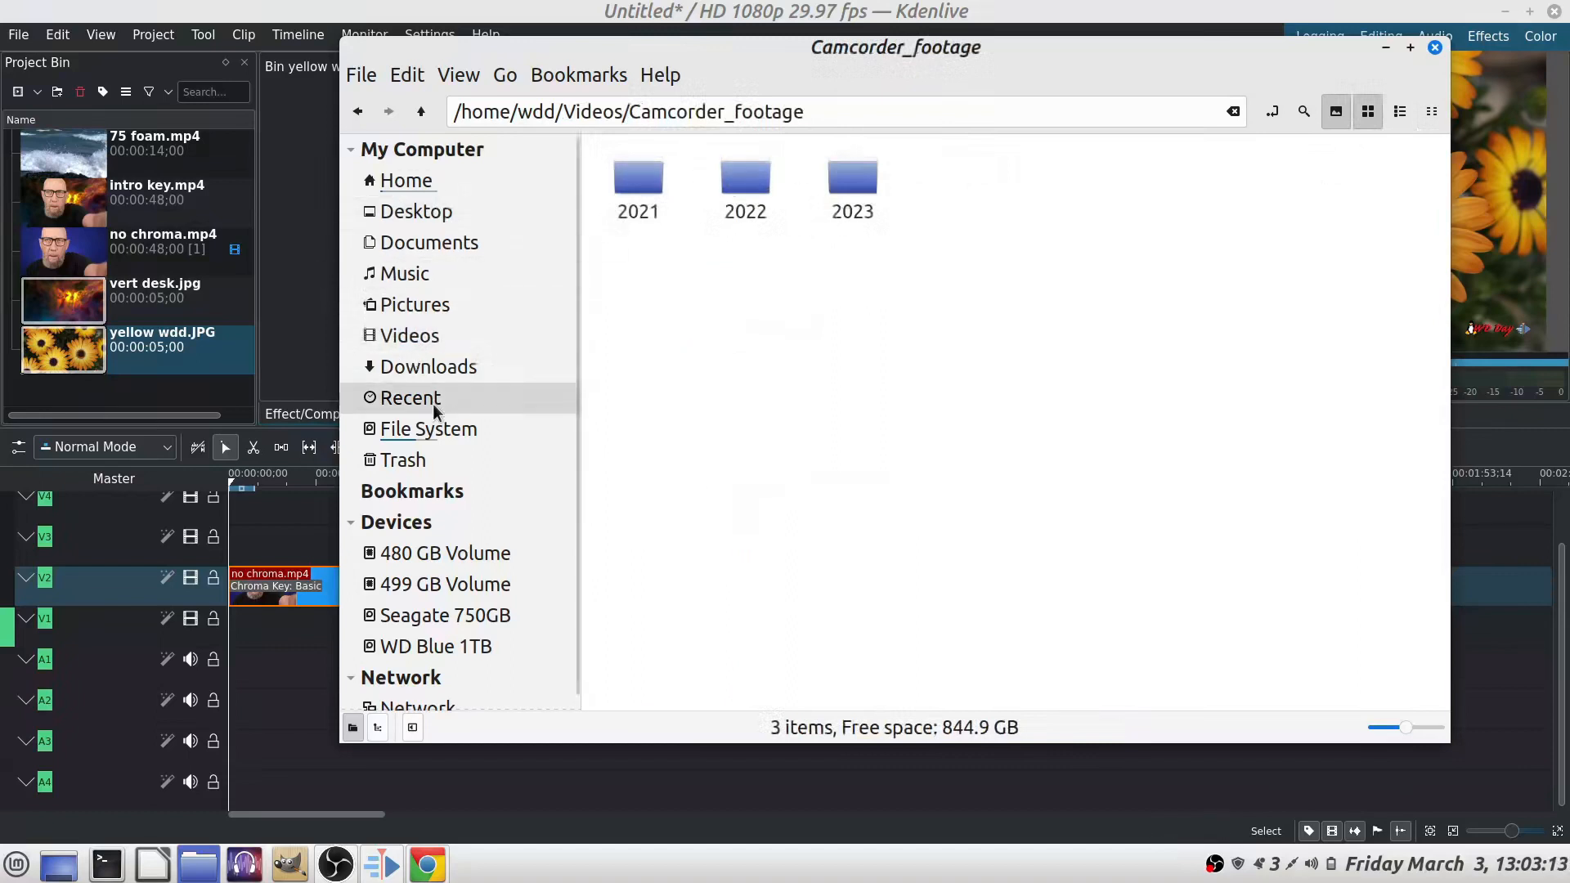
pyautogui.click(399, 336)
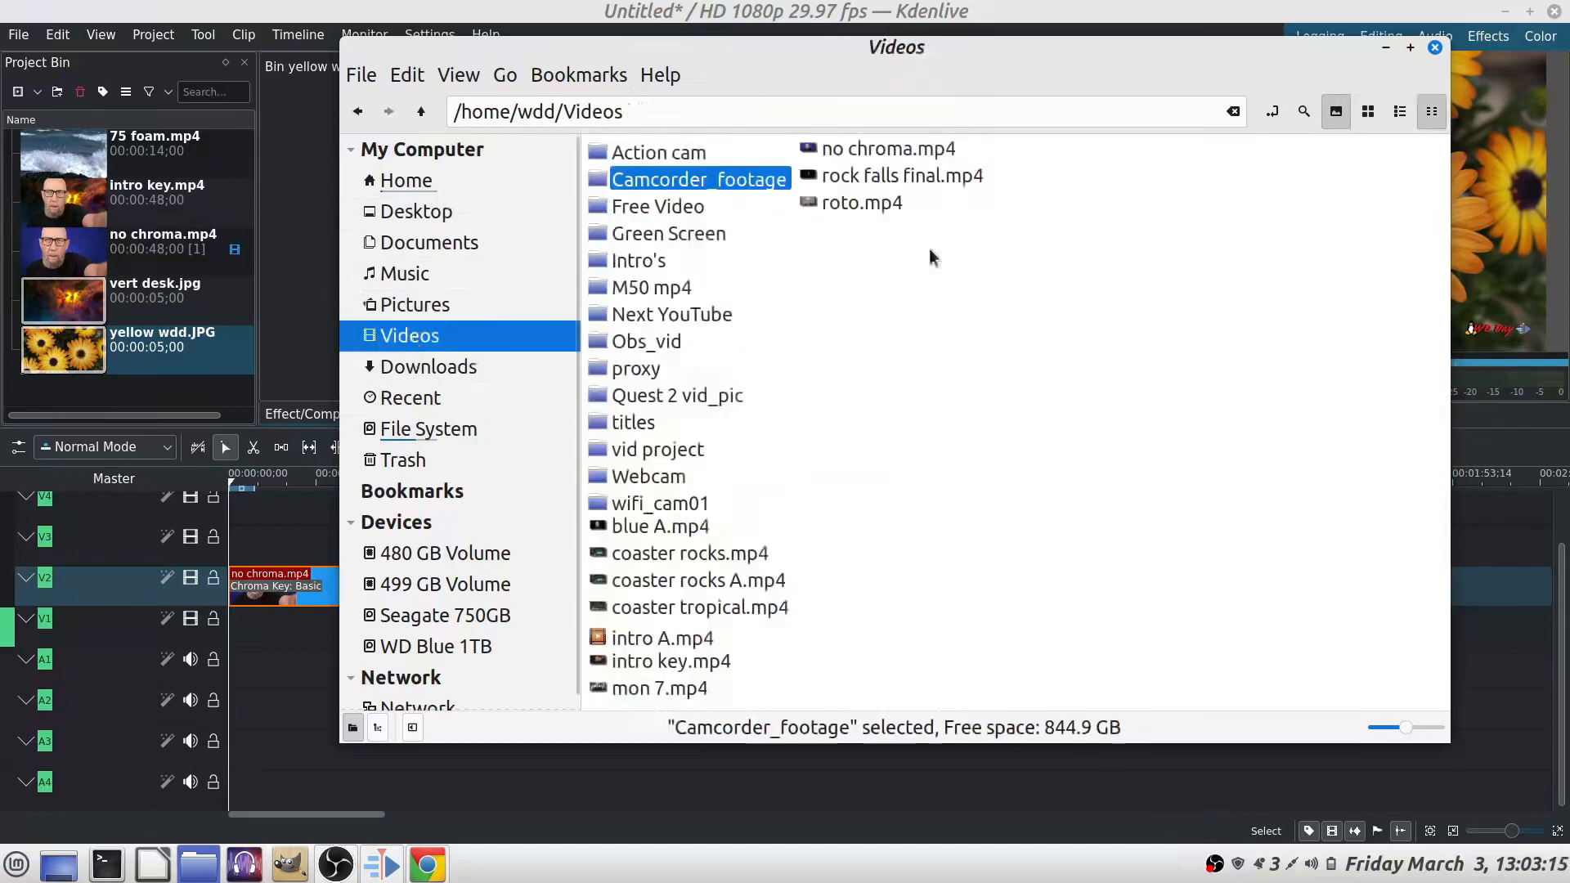
pyautogui.doubleClick(697, 211)
pyautogui.moveTo(1174, 184); pyautogui.dragTo(167, 386)
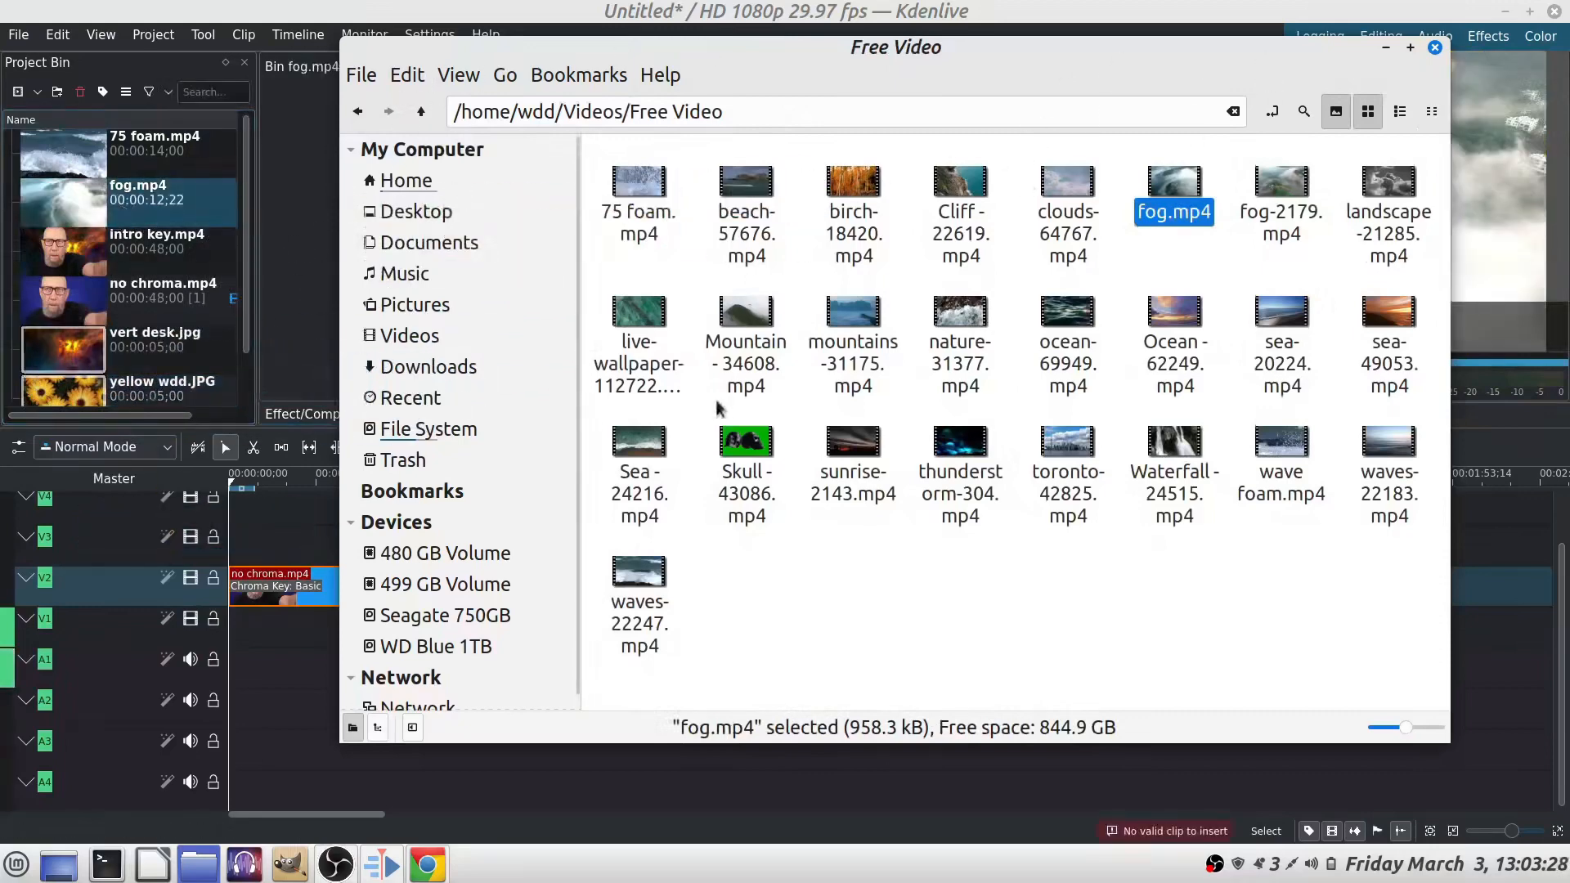
pyautogui.moveTo(1389, 325); pyautogui.dragTo(109, 274)
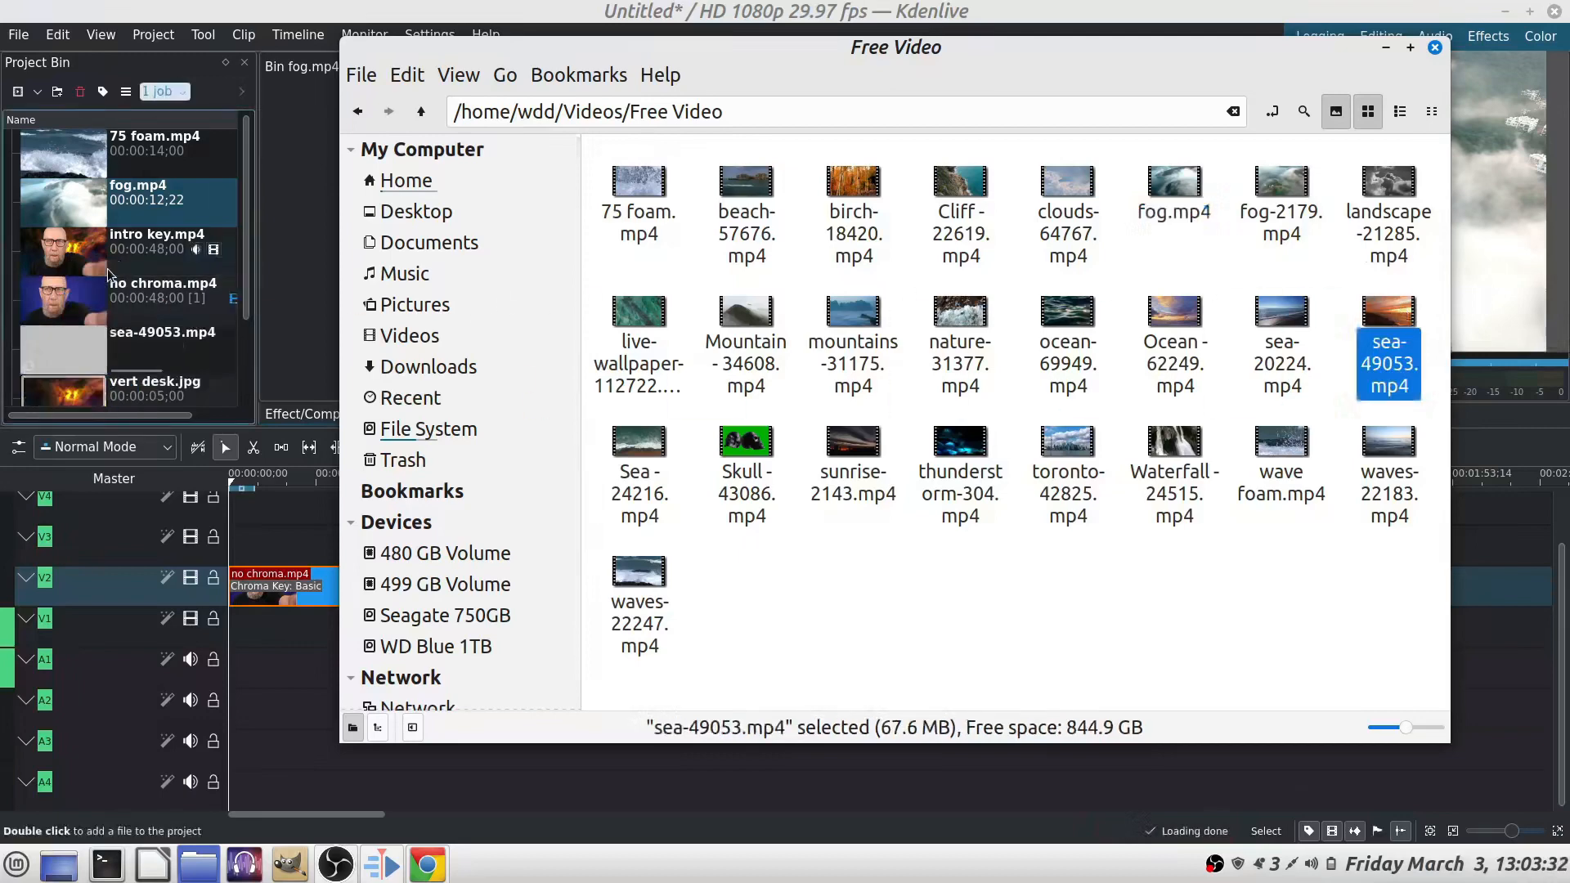
pyautogui.click(109, 274)
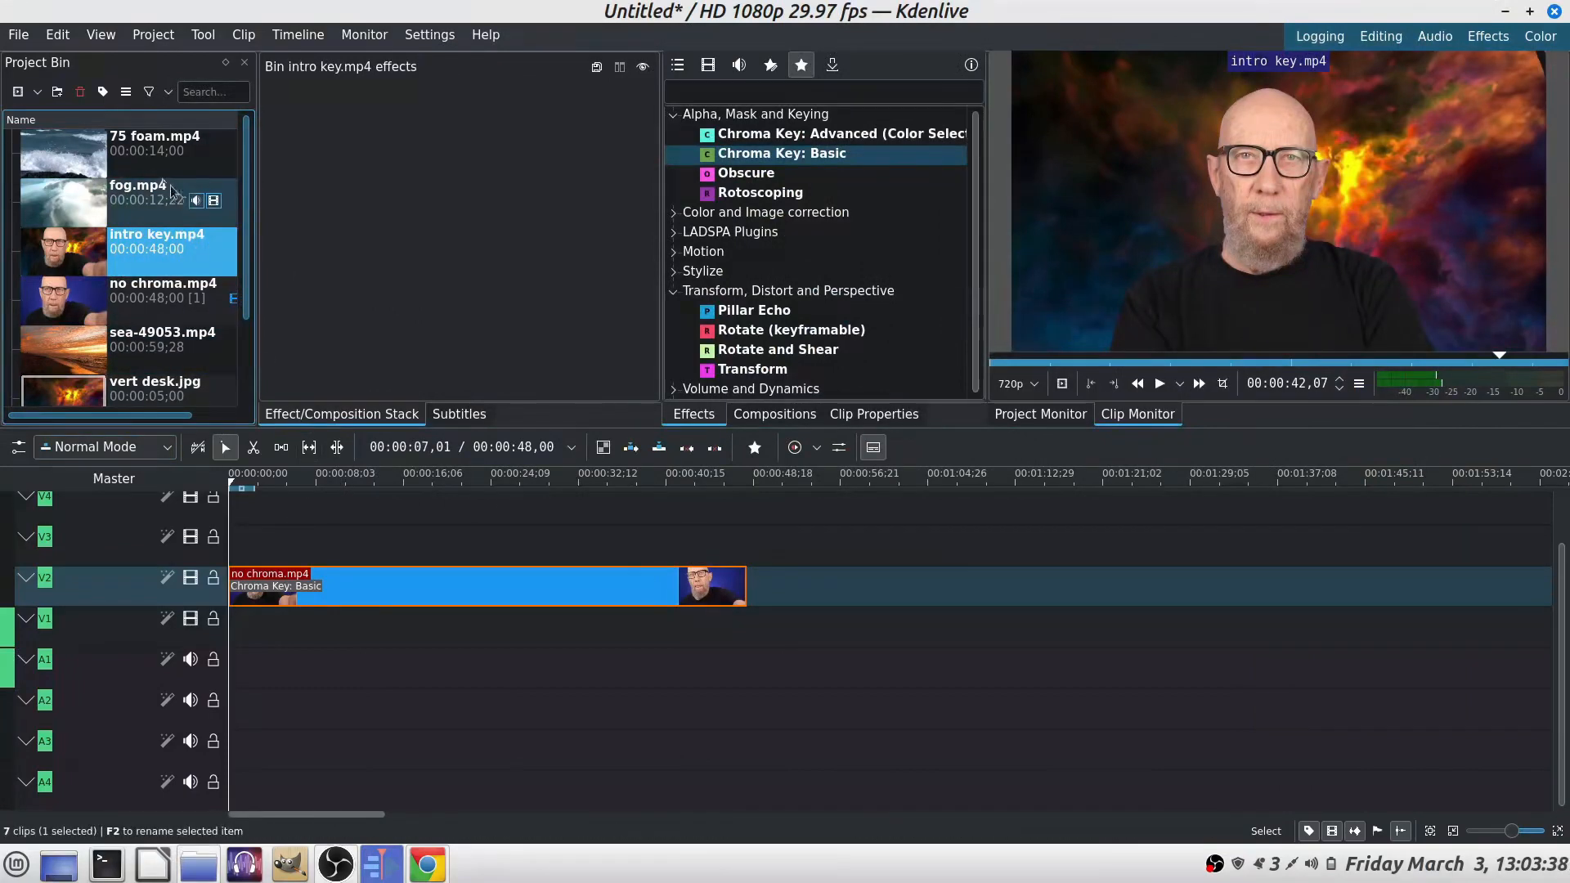
# - Place fog.mp4 at the start of track V1 beneath the keyed clip and play back the composite
pyautogui.click(150, 207)
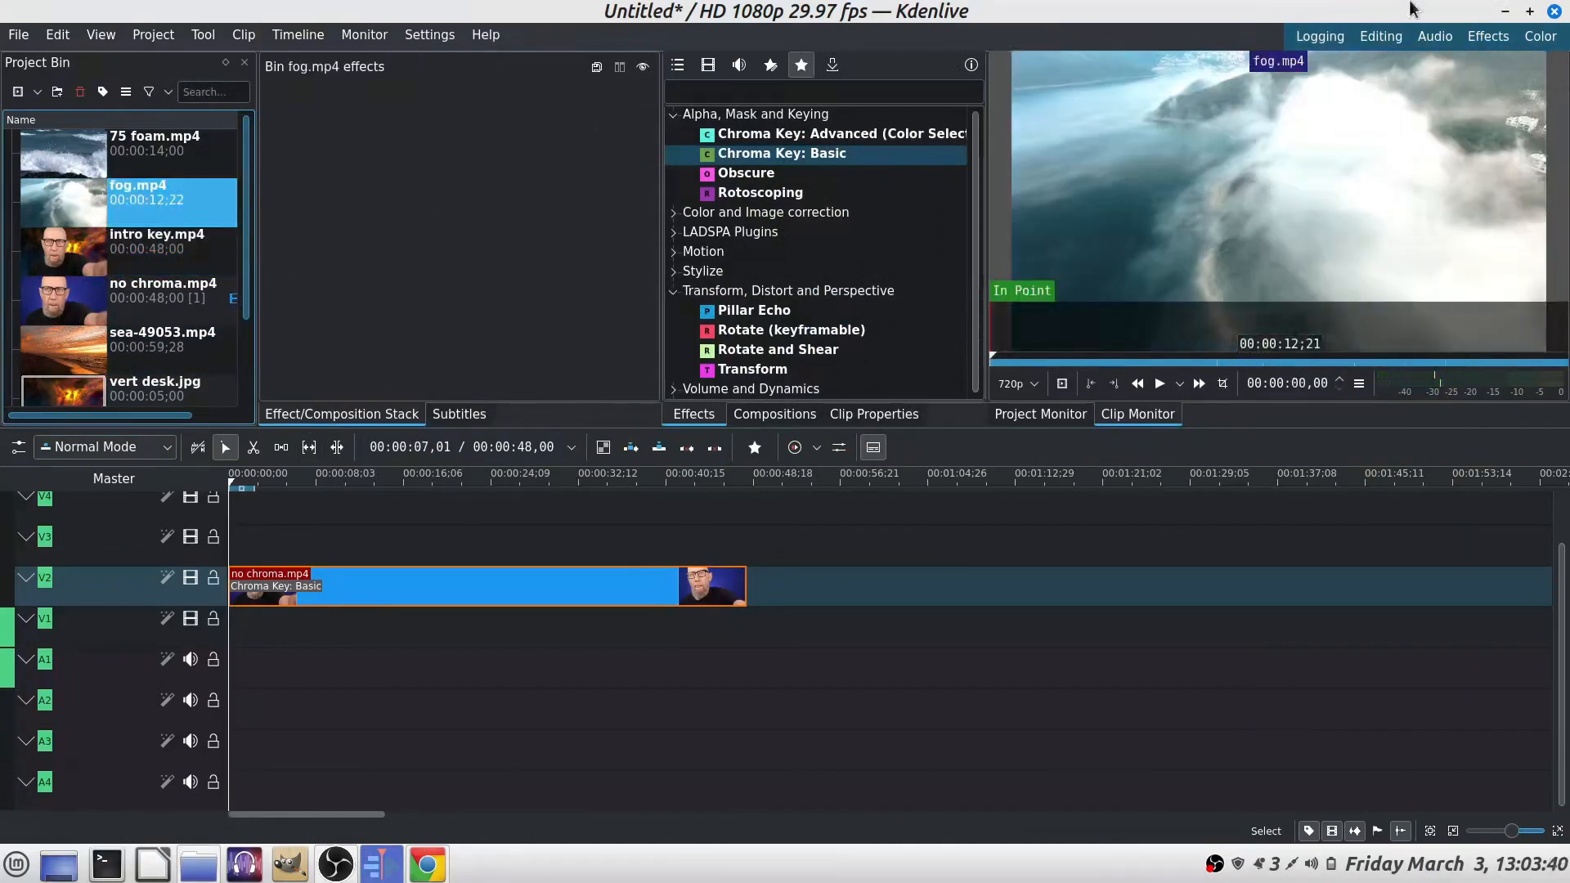
pyautogui.moveTo(163, 201); pyautogui.dragTo(278, 637)
pyautogui.click(263, 491)
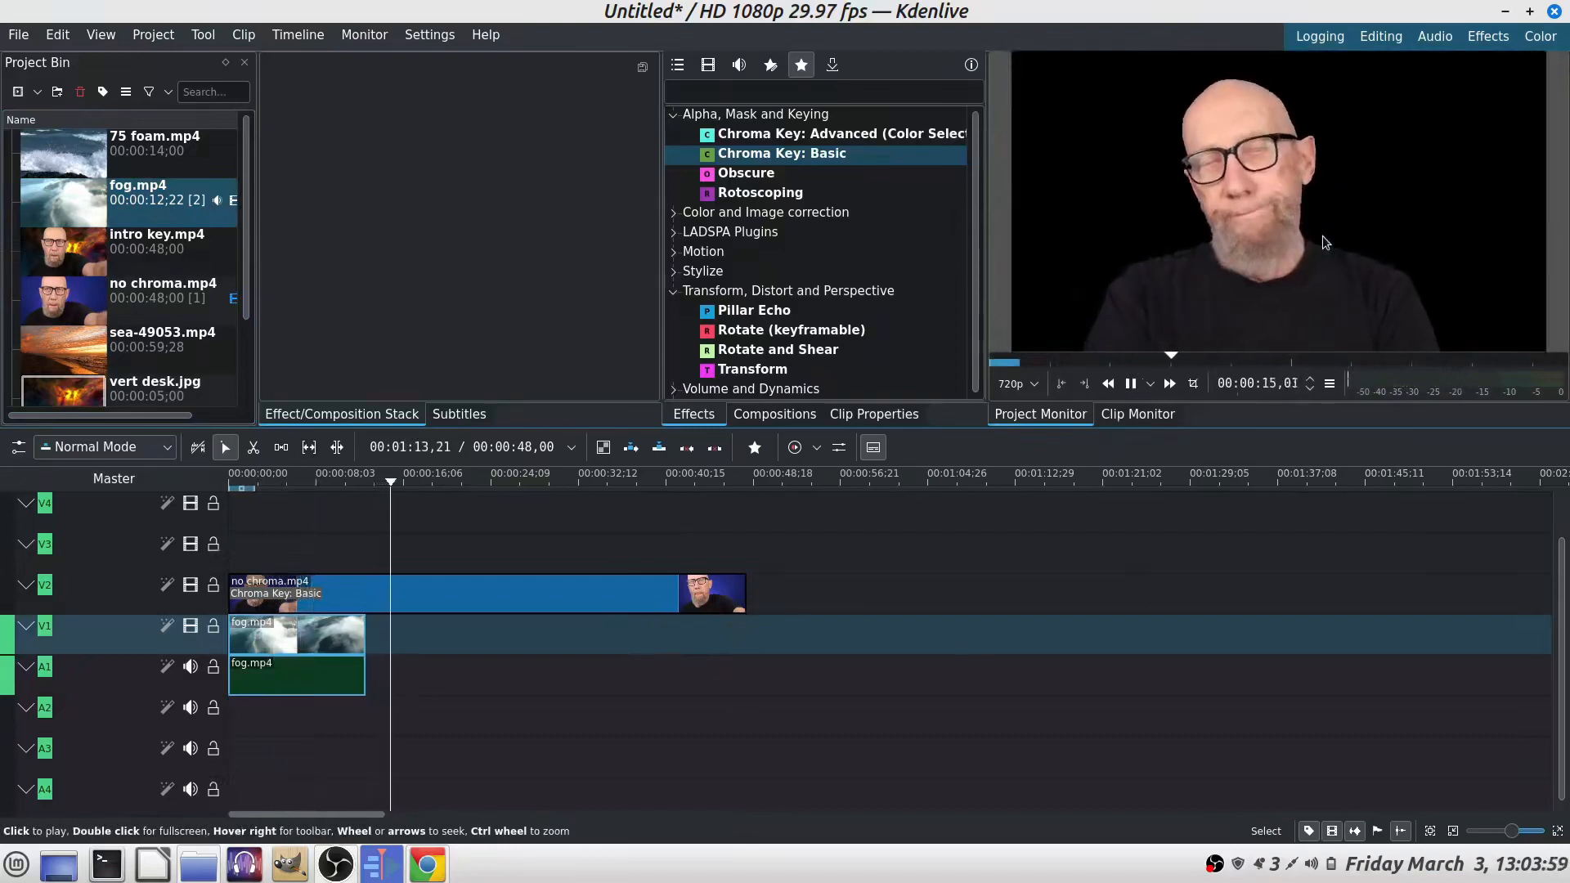
pyautogui.click(1323, 237)
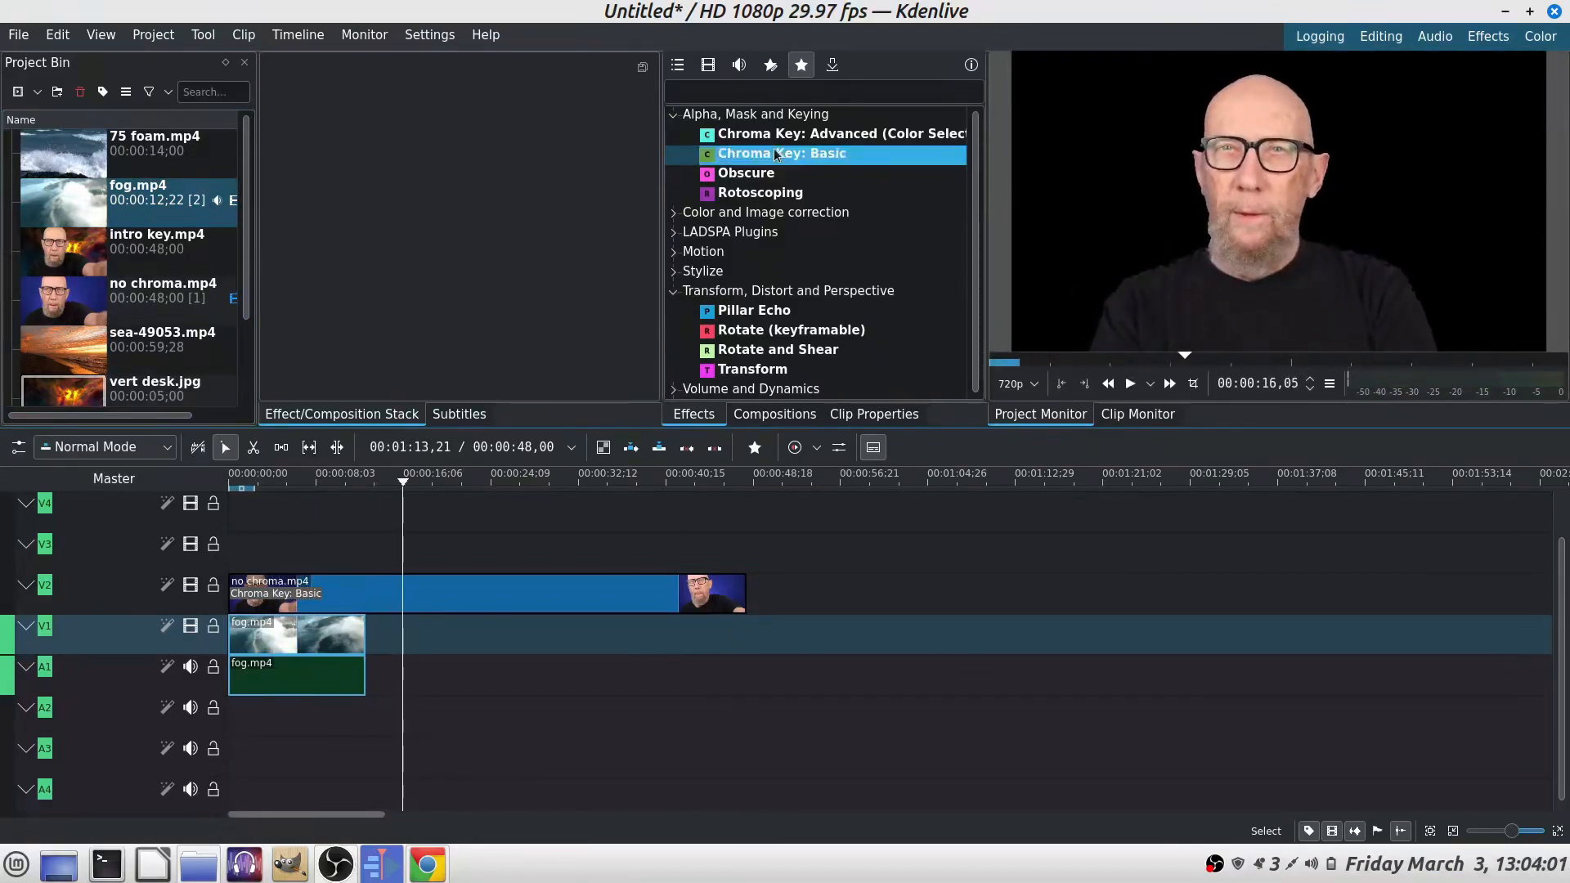
# - Place sea-49053.mp4 after fog.mp4 and vert desk.jpg after it on track V1, and play back the sea section
pyautogui.moveTo(61, 355); pyautogui.dragTo(370, 695)
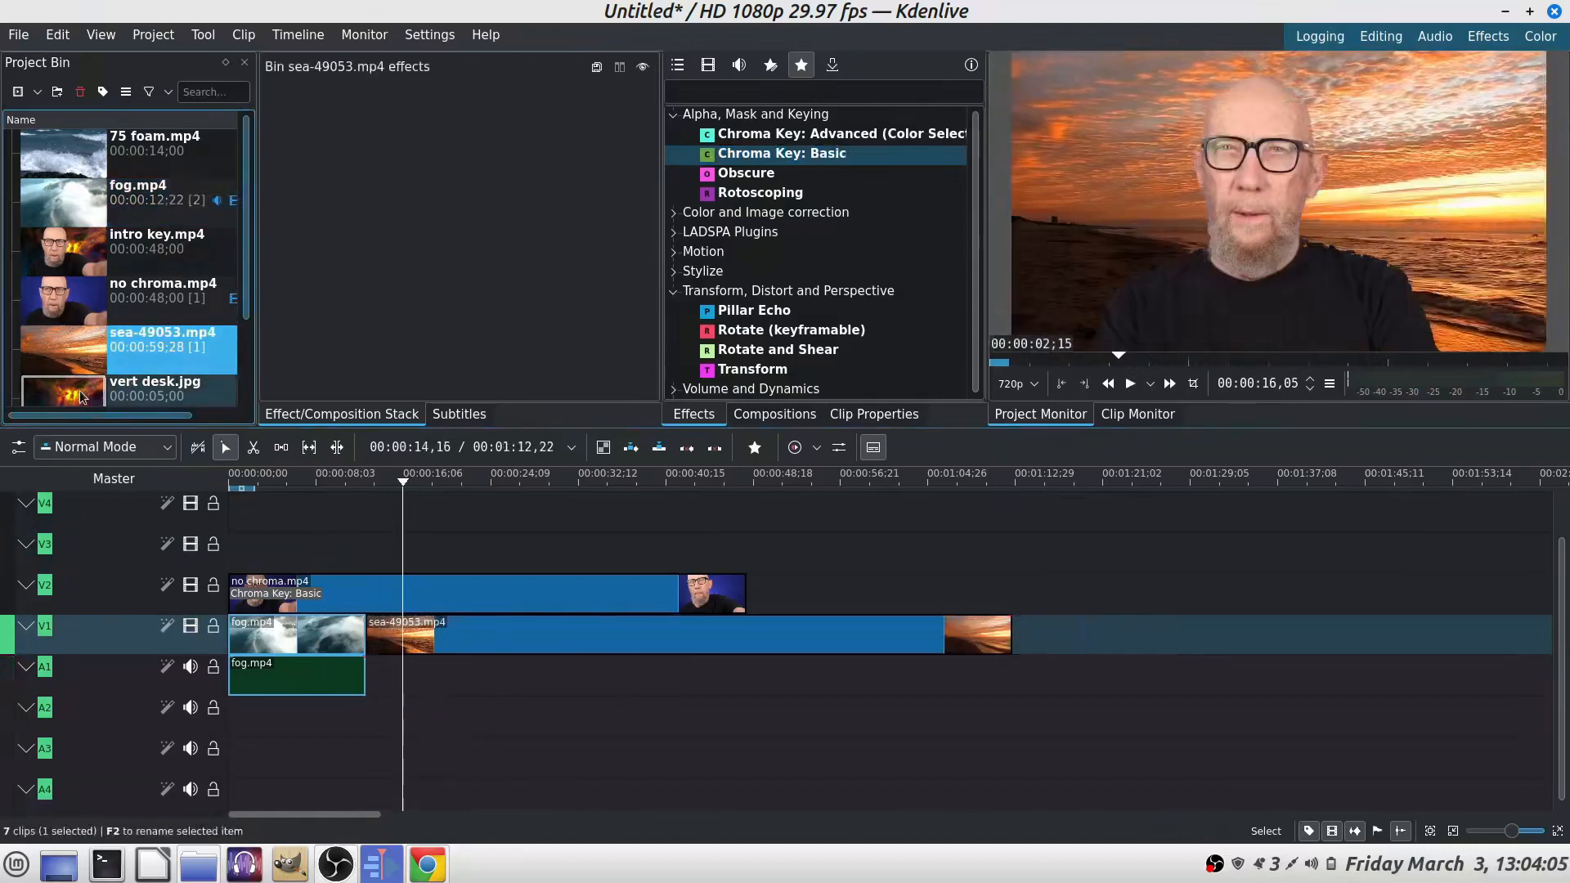
pyautogui.moveTo(88, 396); pyautogui.dragTo(1002, 672)
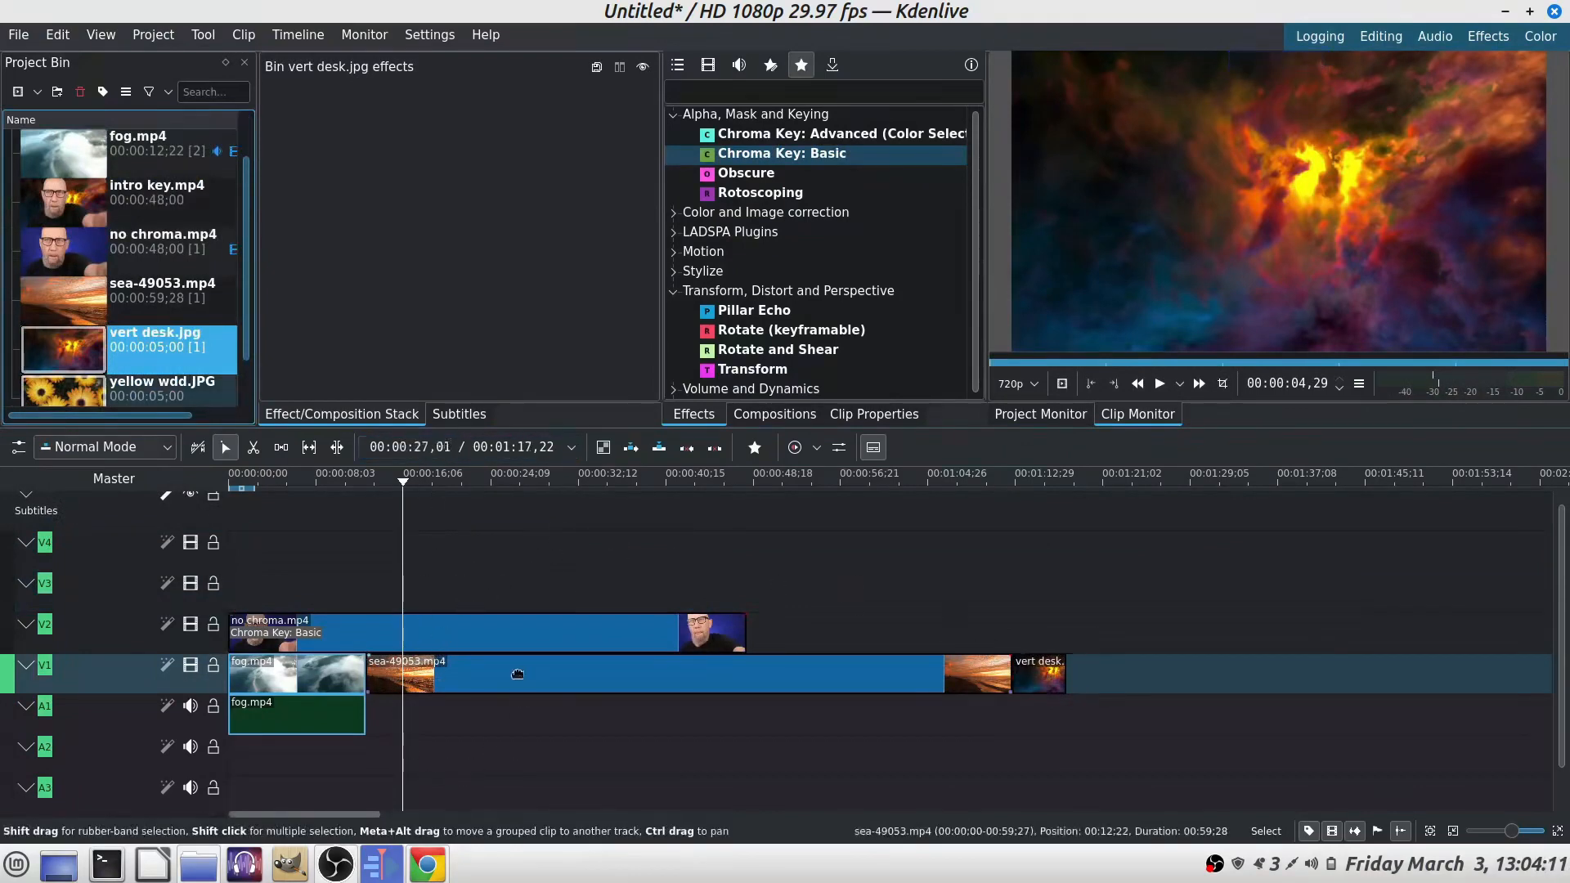
pyautogui.click(409, 512)
pyautogui.press('space')
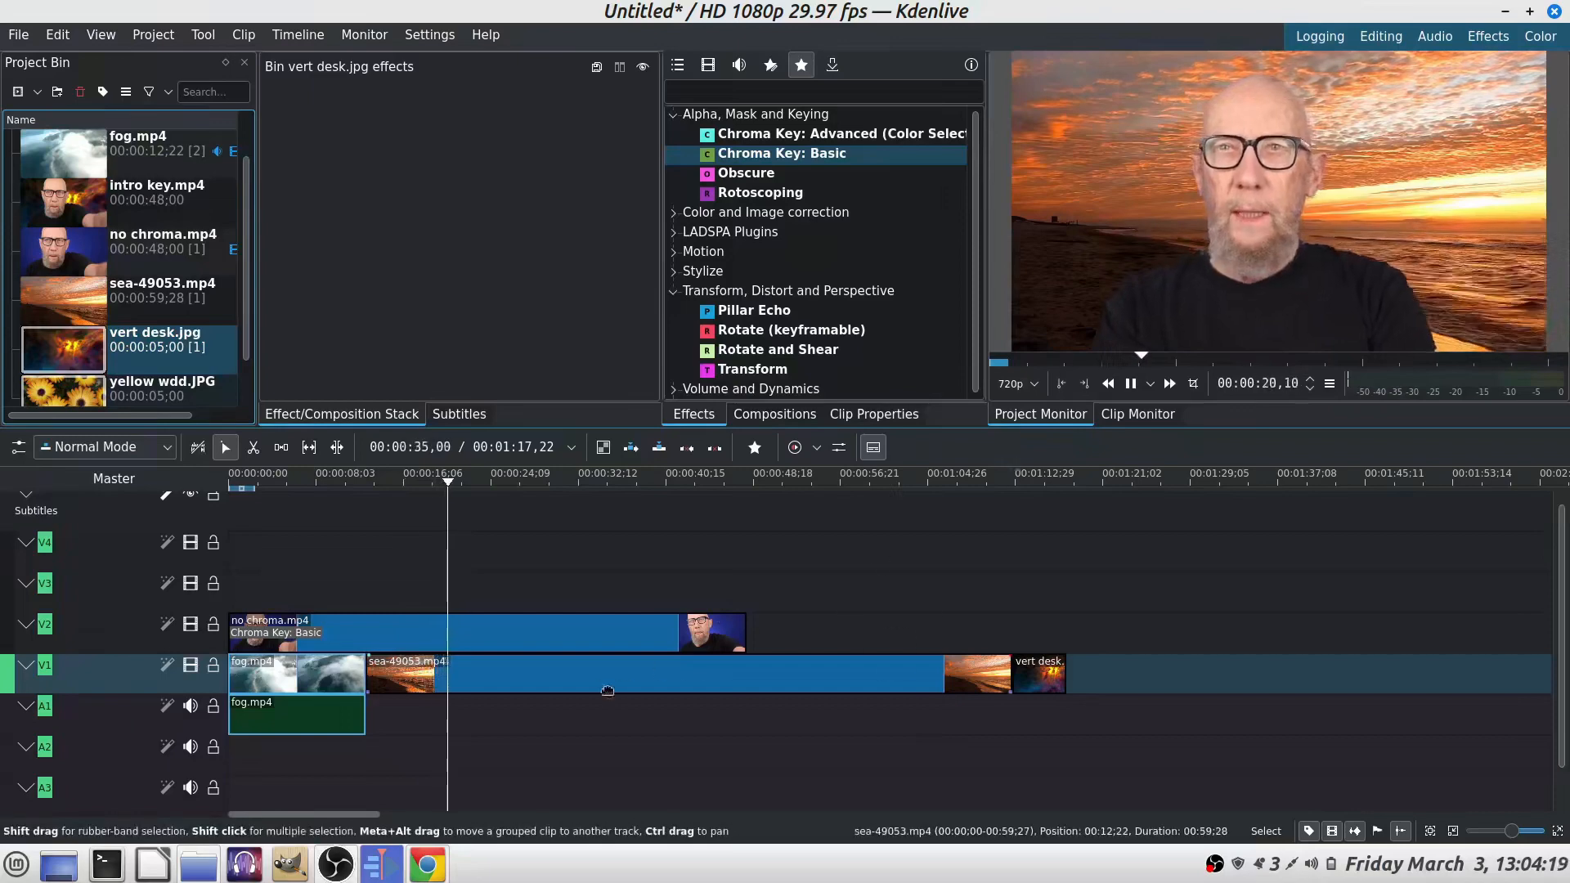
# - Stop playback within the sea section and delete the sea-49053.mp4 clip from track V1
pyautogui.rightClick(630, 678)
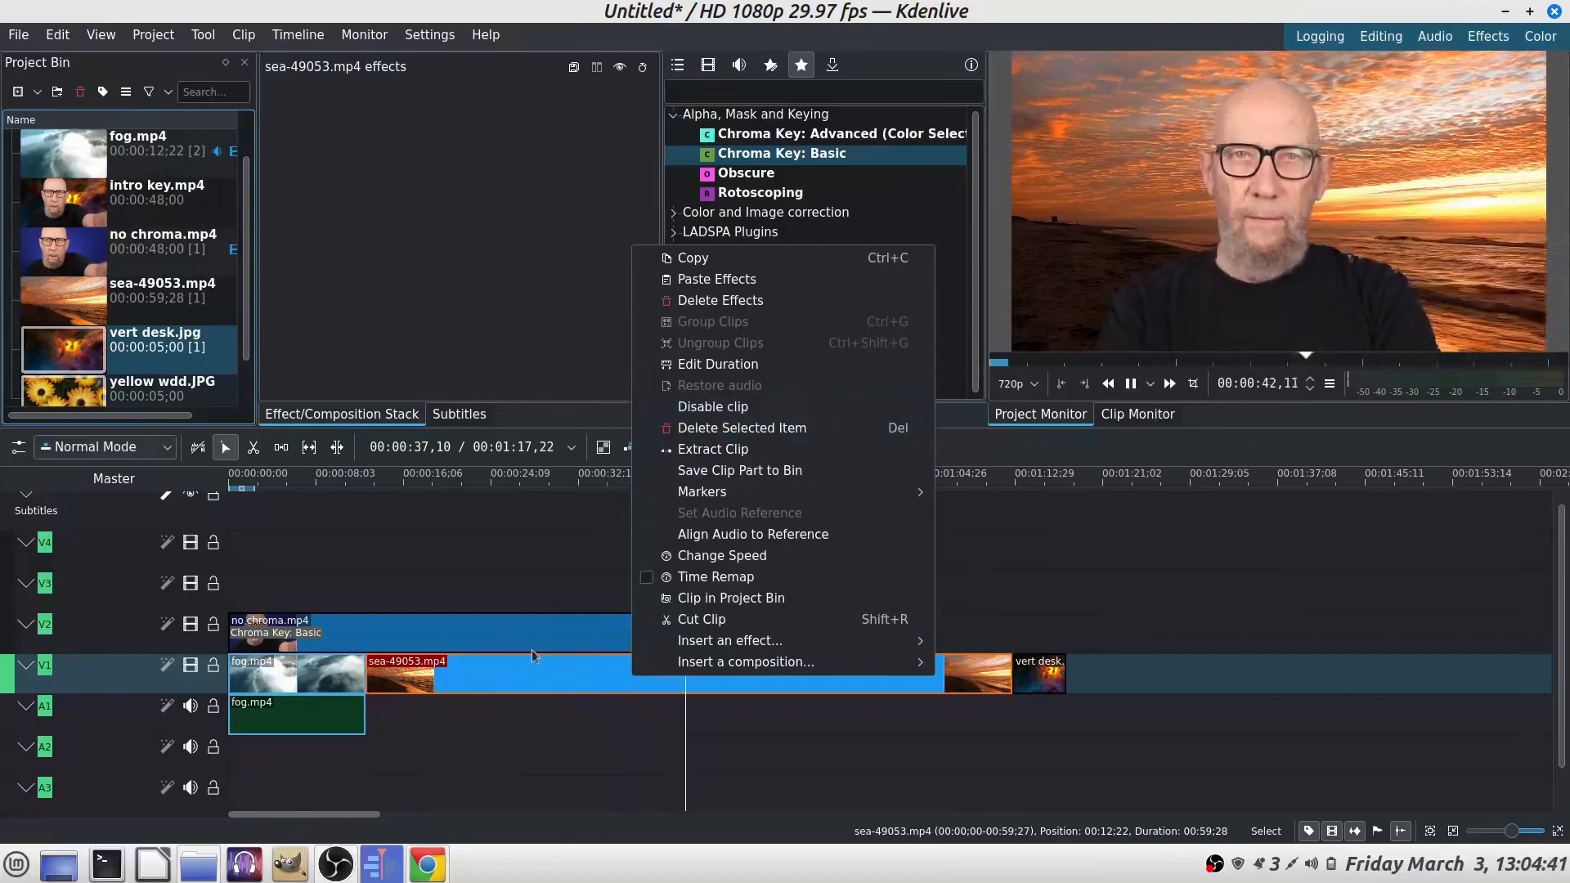
pyautogui.click(552, 691)
pyautogui.click(653, 478)
pyautogui.rightClick(732, 676)
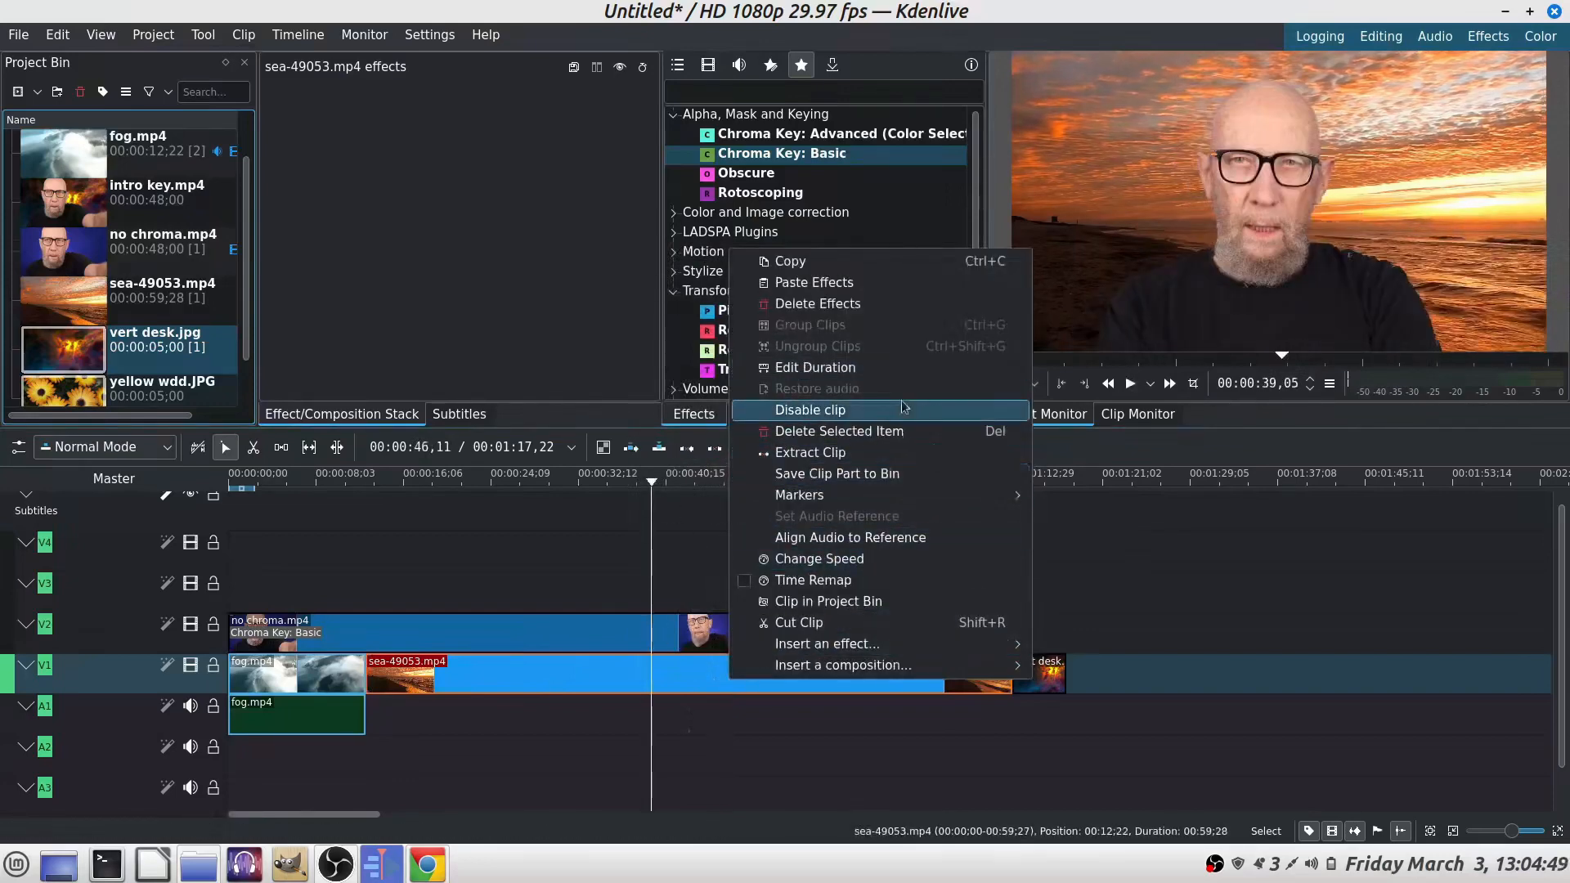
pyautogui.click(874, 434)
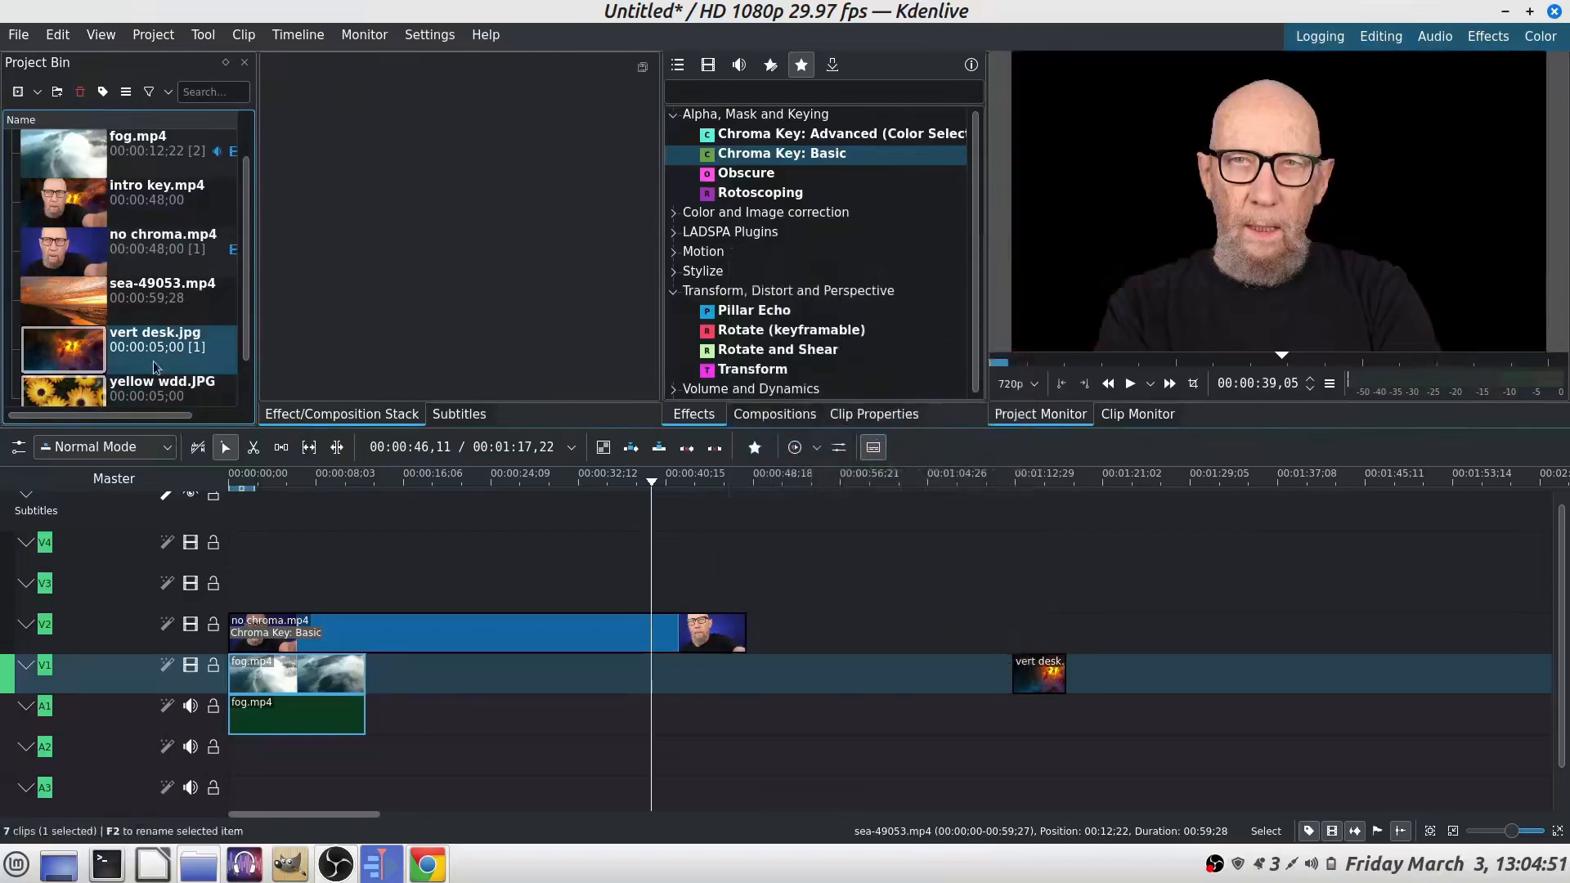
# - Place yellow wdd.JPG directly after fog.mp4 on track V1 and play back the transition between the two backgrounds
pyautogui.moveTo(115, 390); pyautogui.dragTo(374, 675)
pyautogui.click(382, 485)
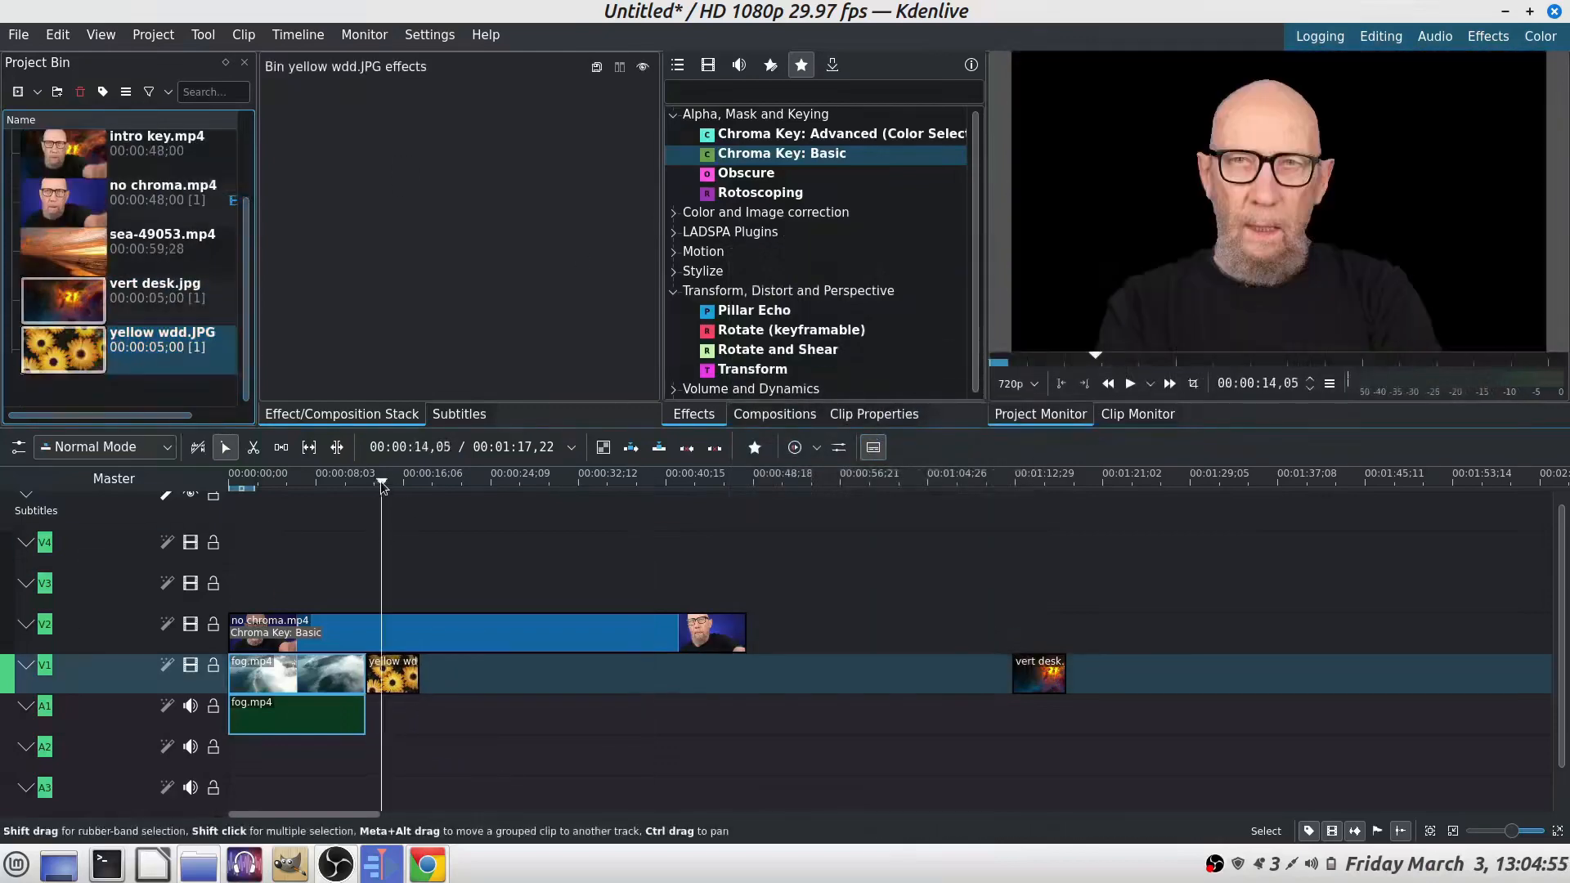
pyautogui.click(336, 487)
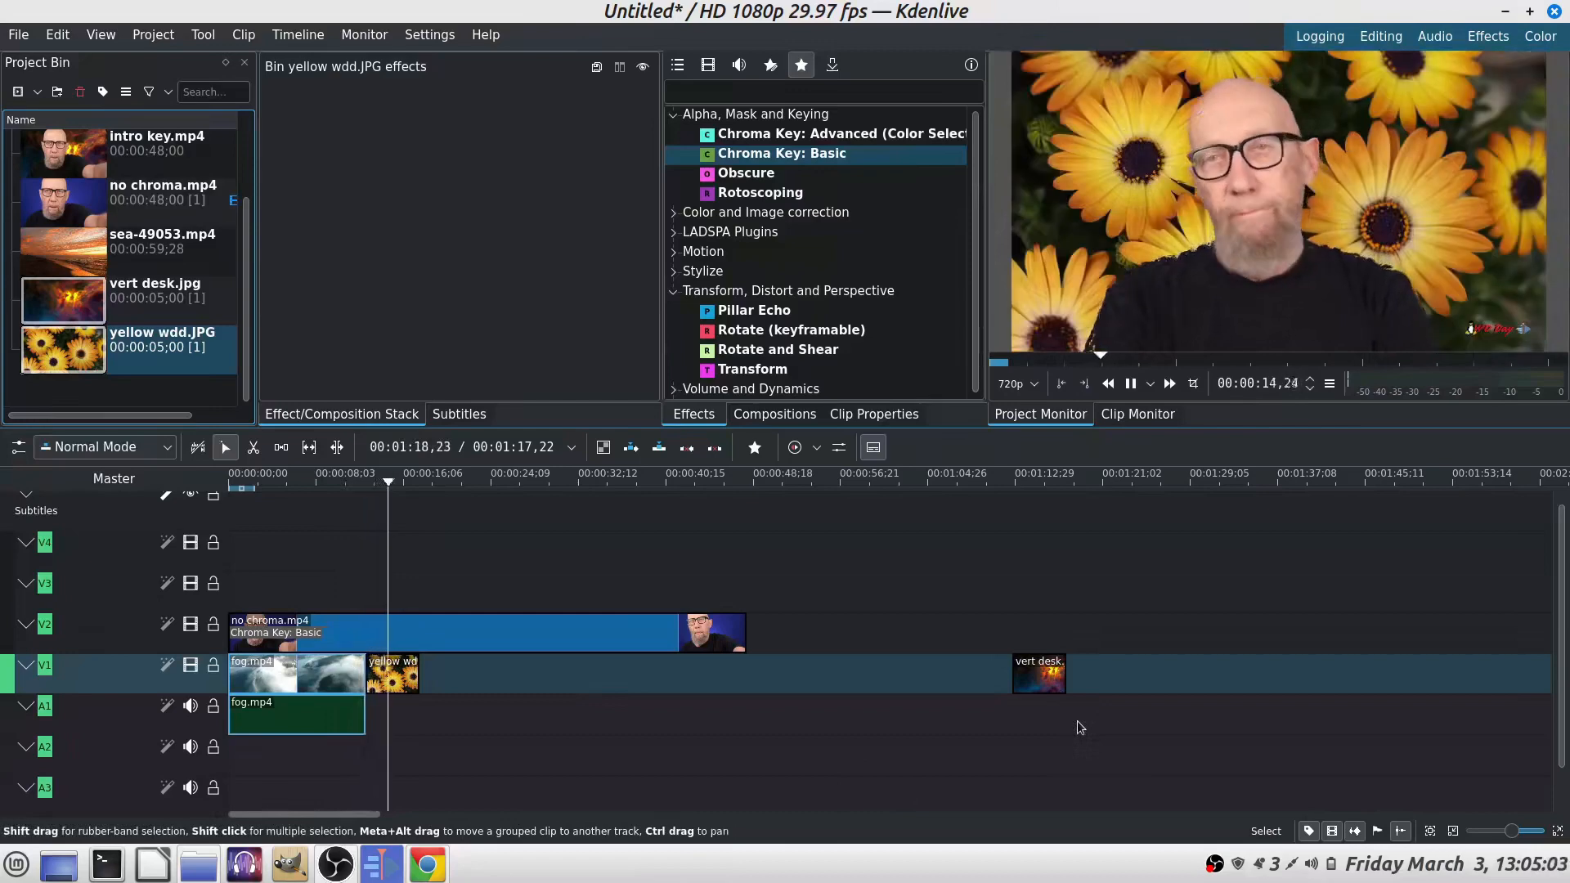
pyautogui.press('space')
# - Delete the yellow wdd.JPG clip from track V1
pyautogui.rightClick(409, 672)
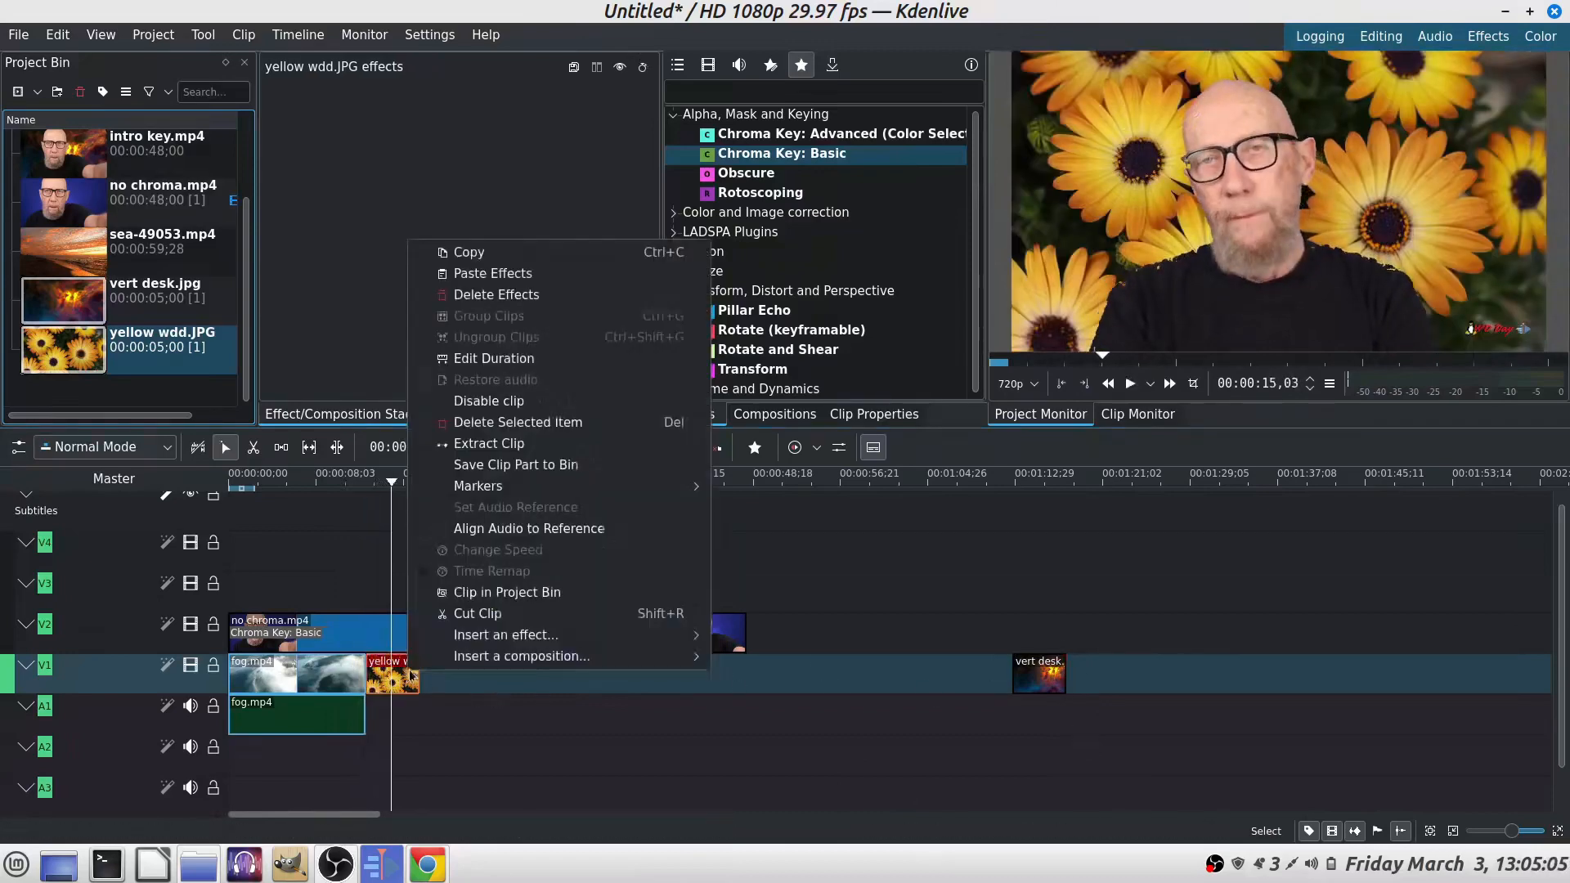
pyautogui.click(537, 423)
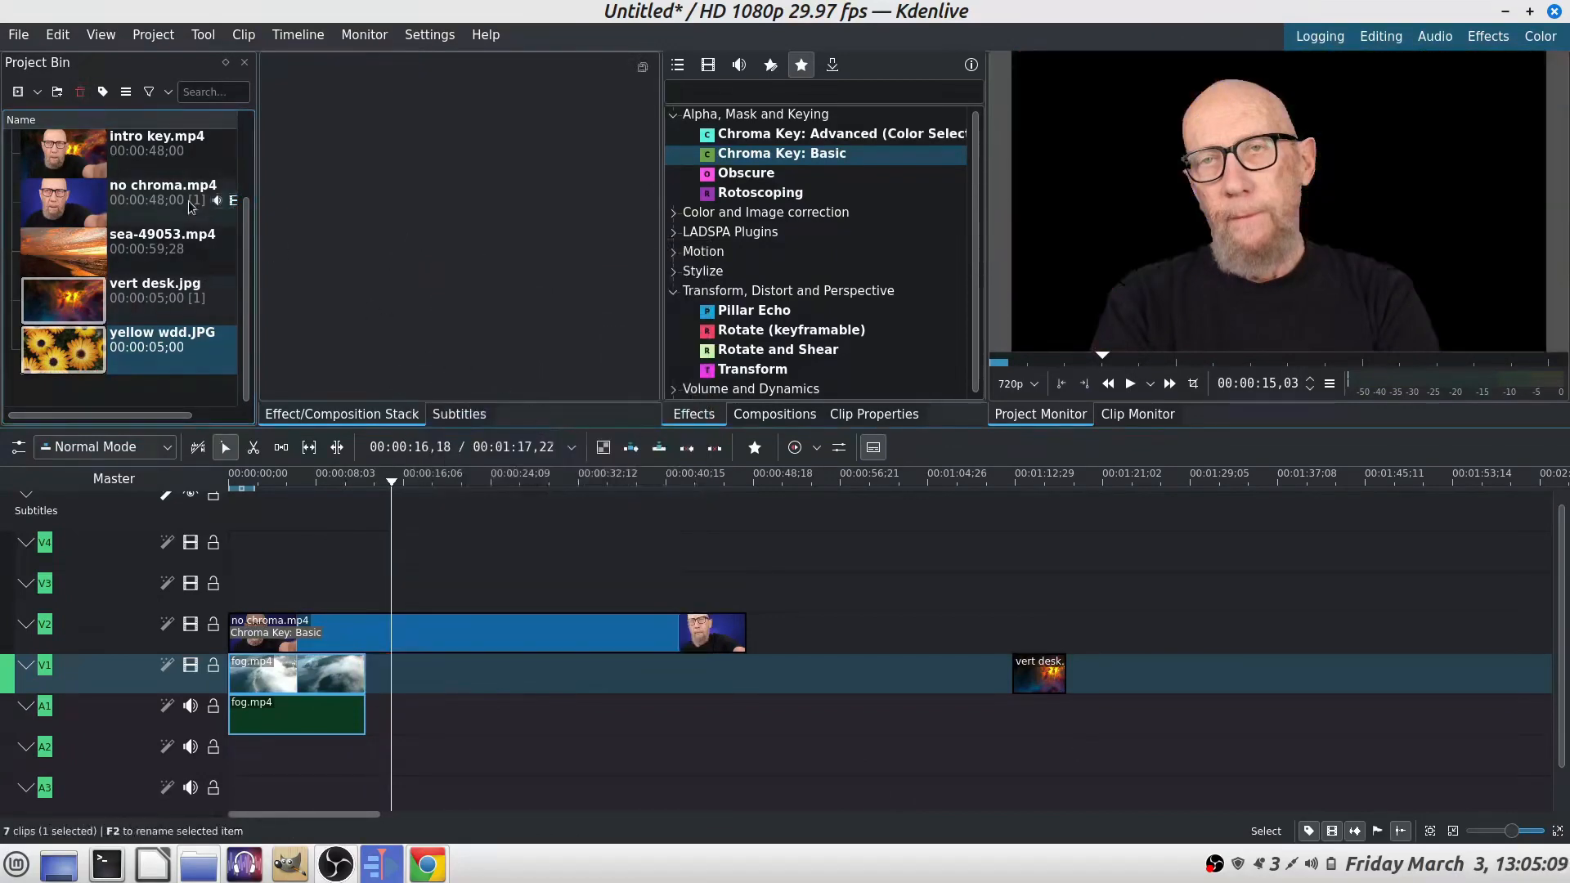
# - Place 75 foam.mp4 directly after fog.mp4 on track V1 and play back the transition between the two backgrounds
pyautogui.moveTo(247, 277); pyautogui.dragTo(255, 128)
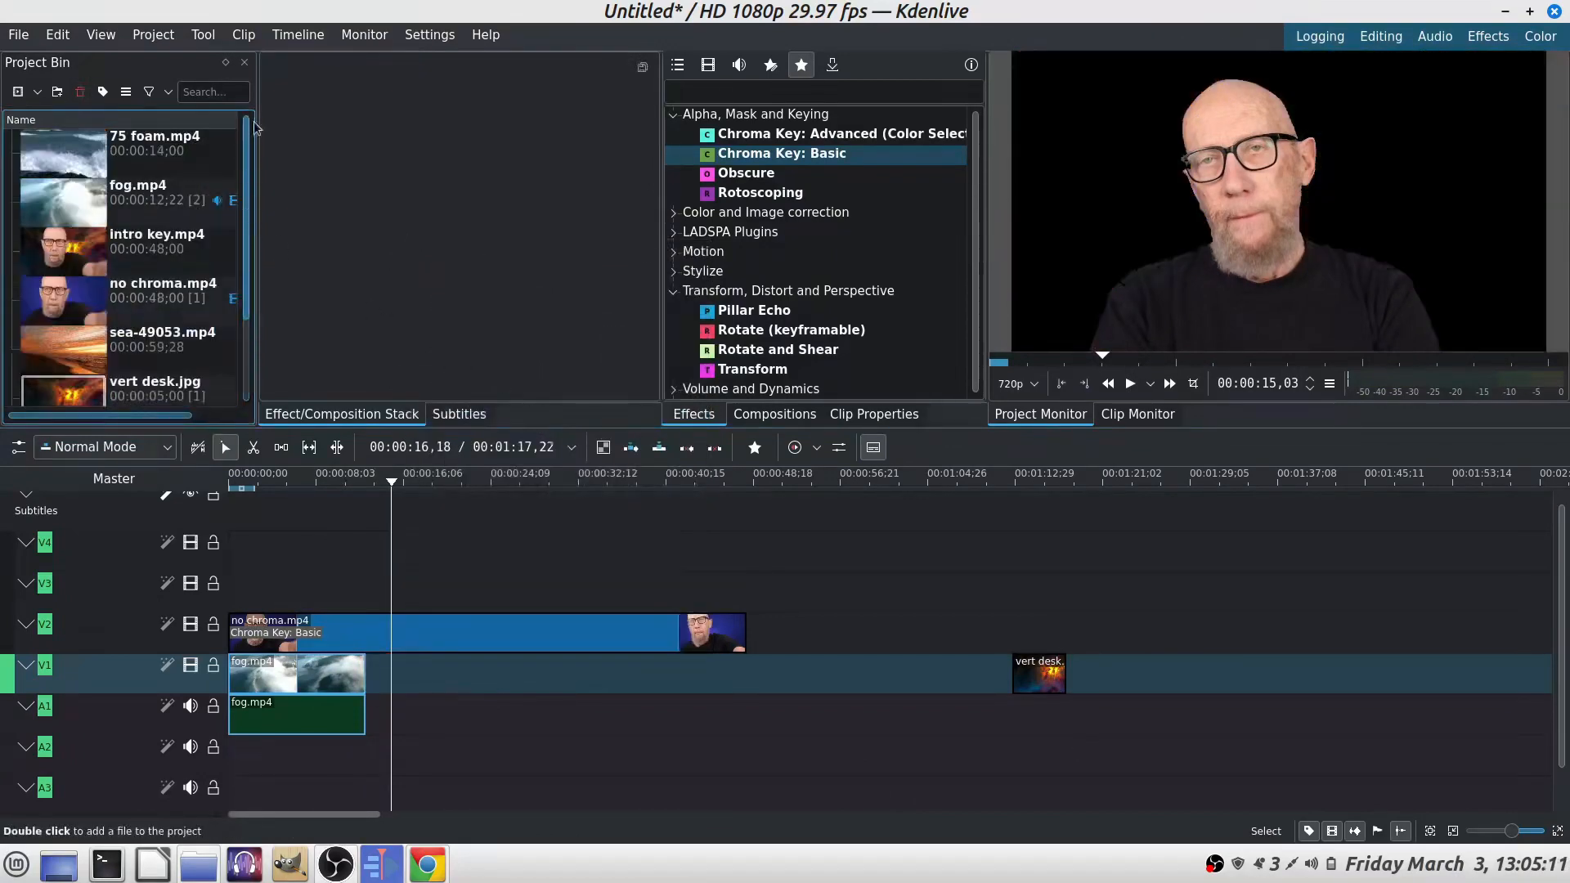
pyautogui.moveTo(79, 158); pyautogui.dragTo(392, 672)
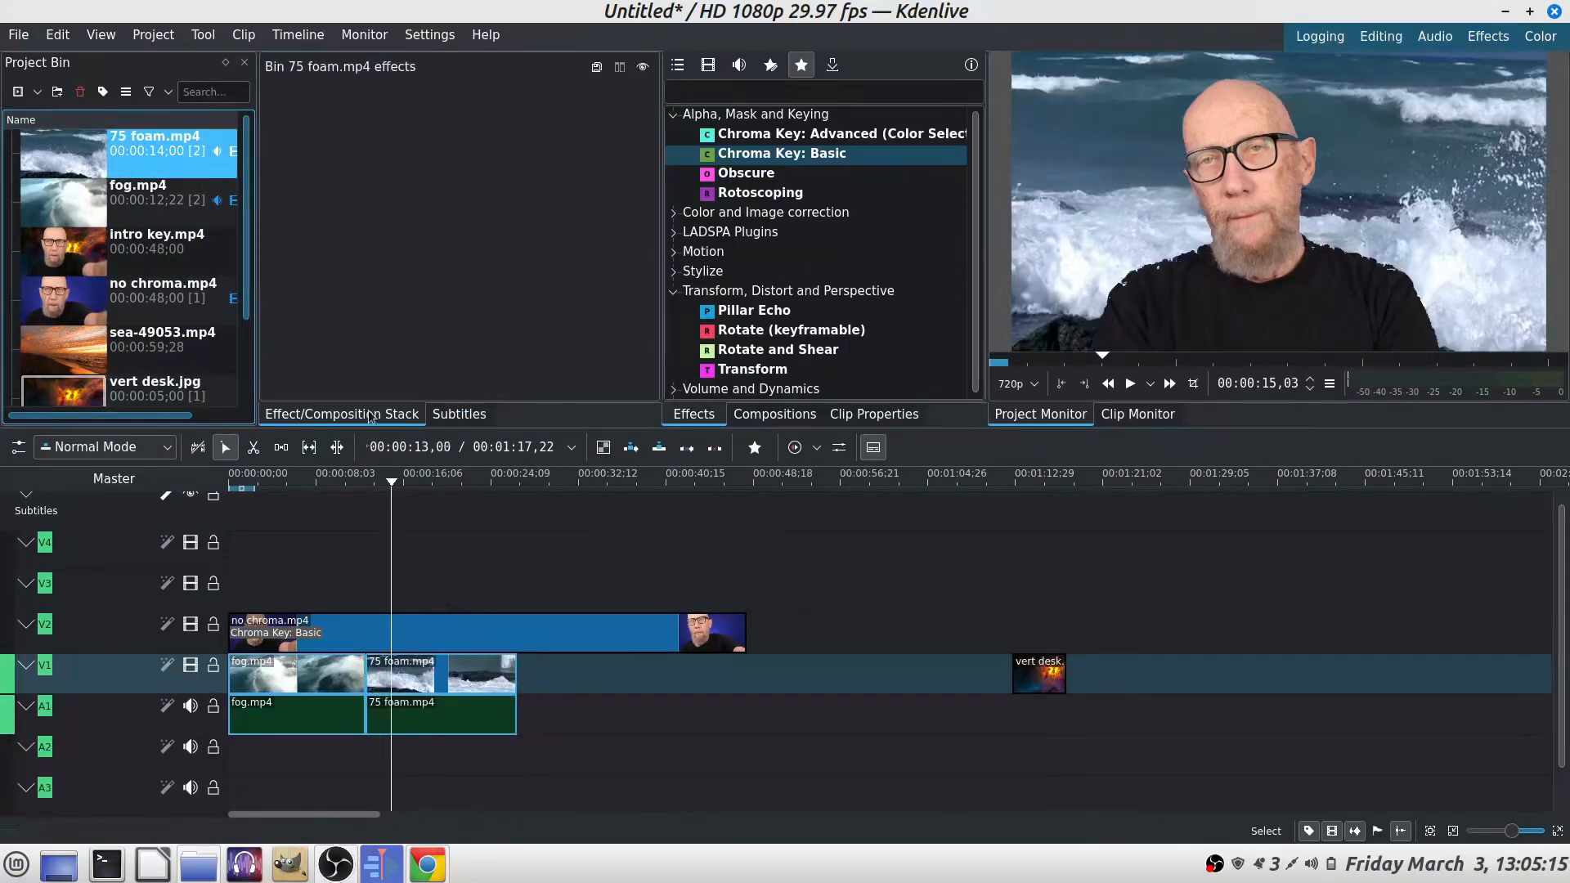
pyautogui.moveTo(393, 491); pyautogui.dragTo(345, 489)
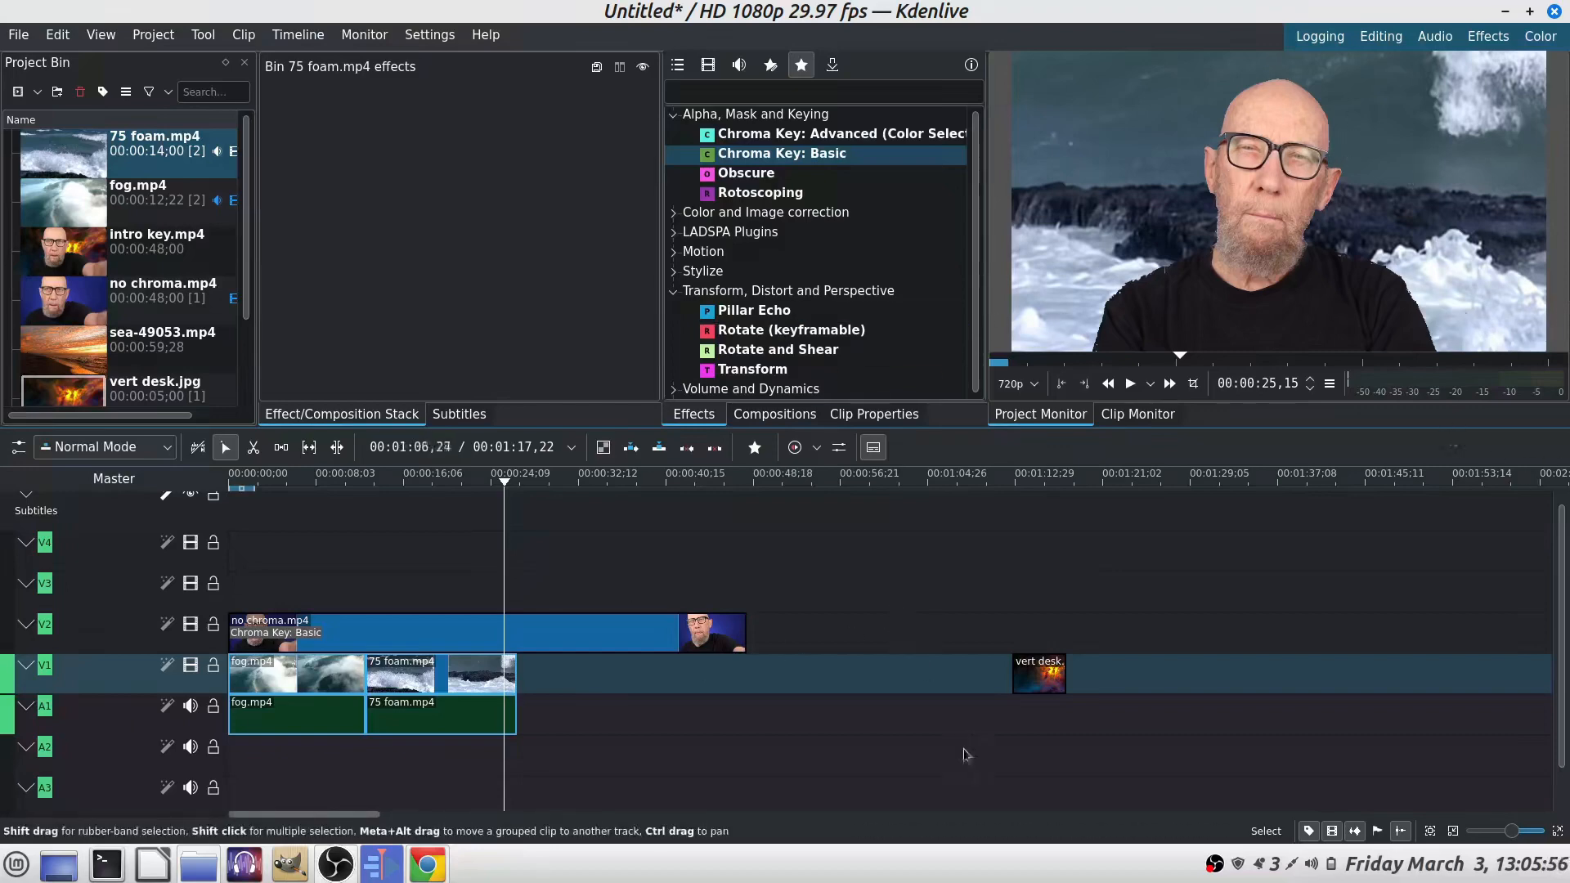
# - Move vert desk.jpg directly after 75 foam.mp4 on track V1 and extend it to the end of the no chroma.mp4 clip
pyautogui.moveTo(1038, 690); pyautogui.dragTo(544, 691)
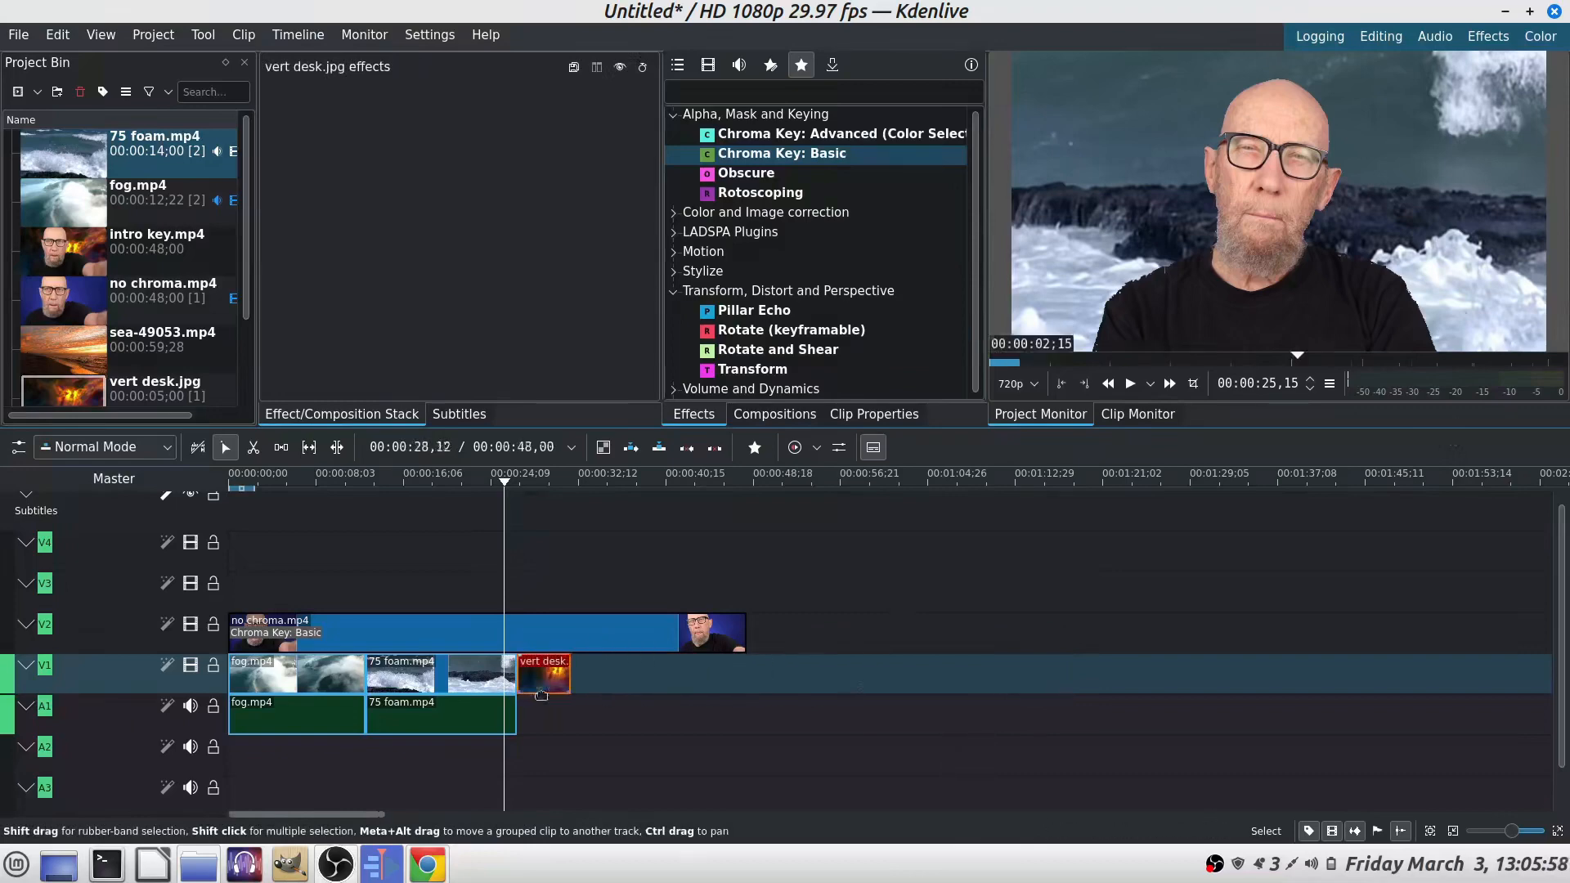
pyautogui.moveTo(570, 675); pyautogui.dragTo(745, 675)
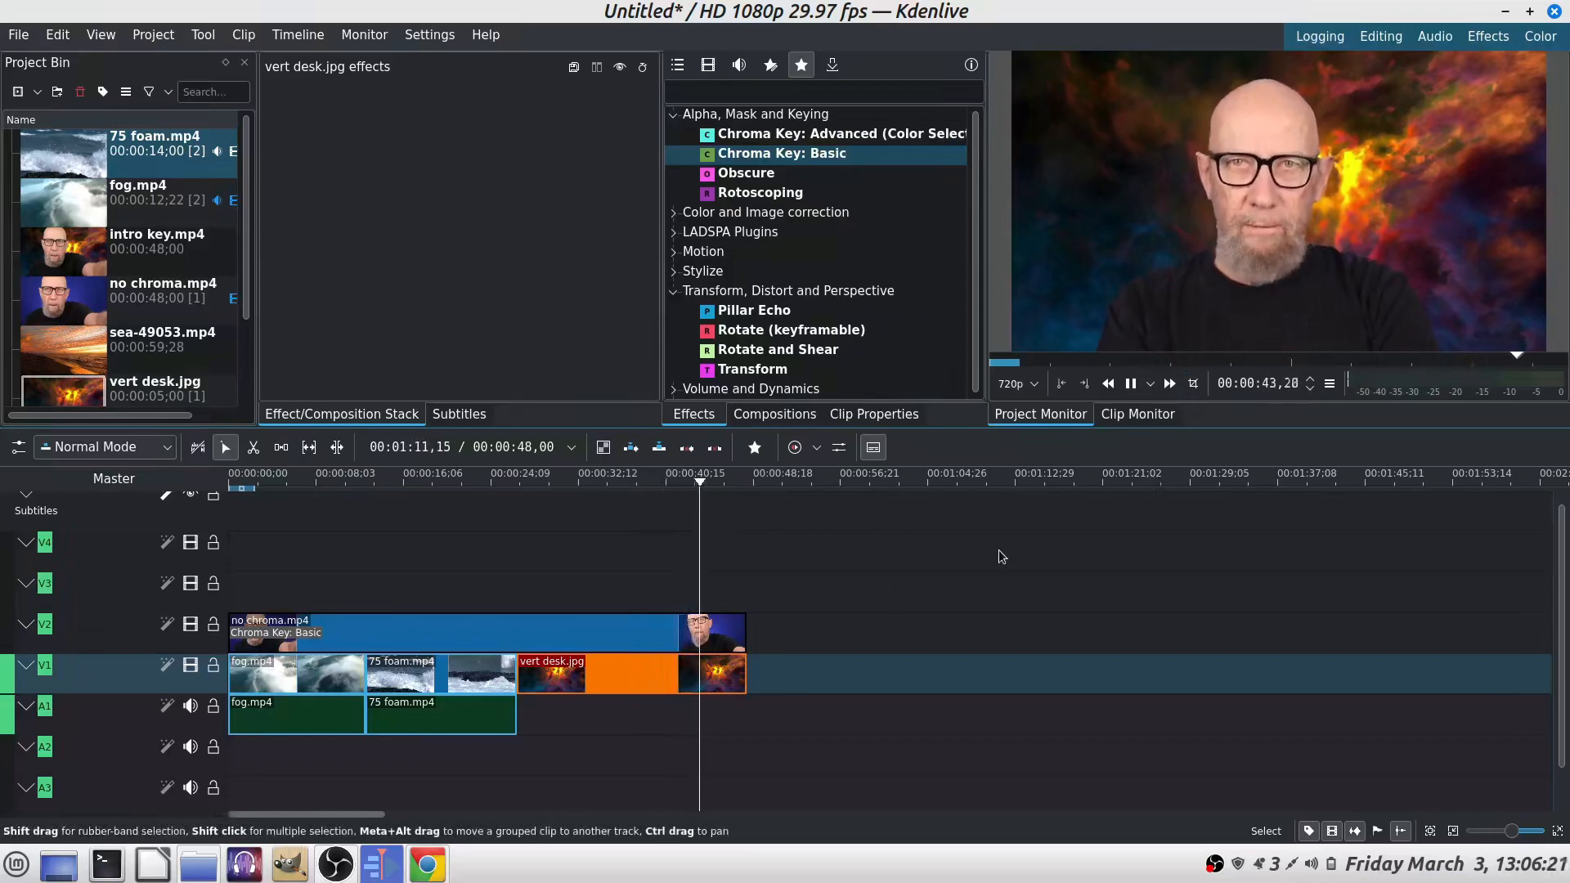
pyautogui.press('space')
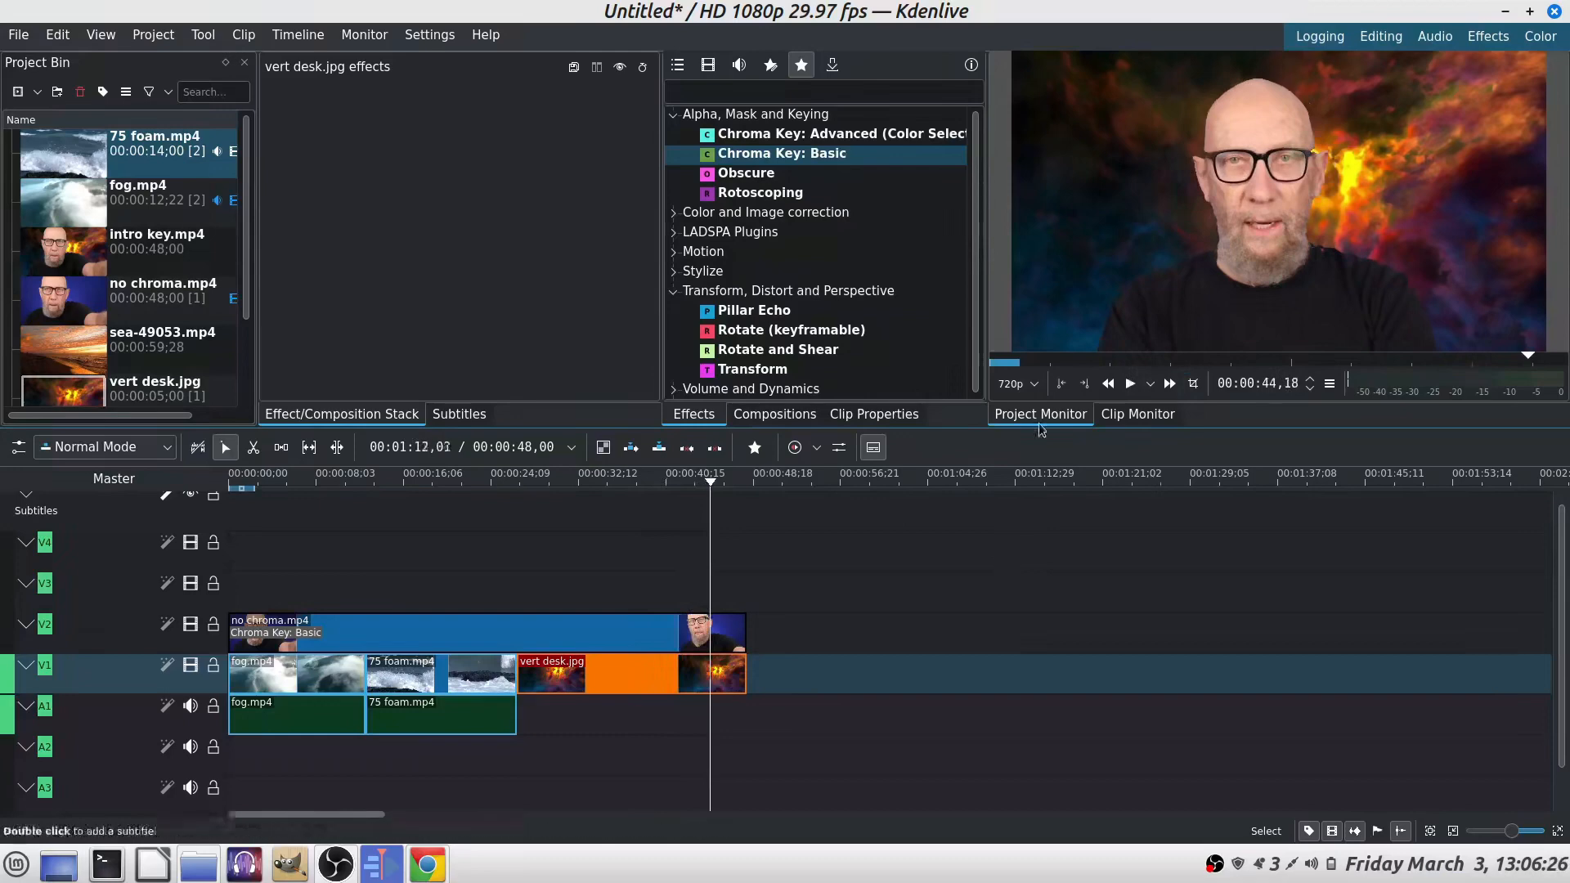
pyautogui.click(736, 162)
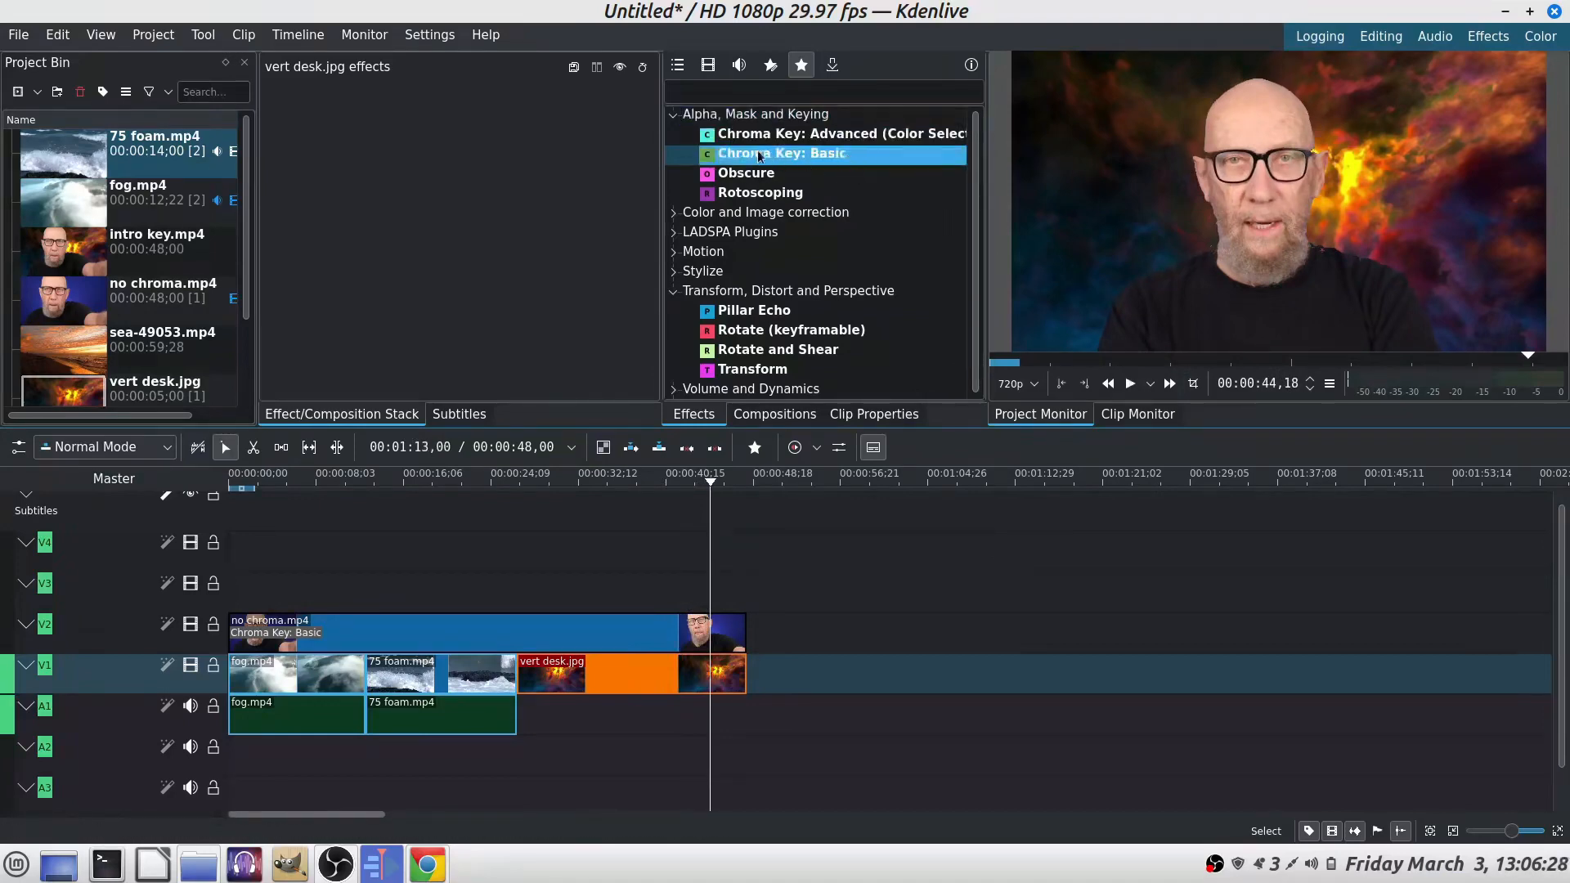